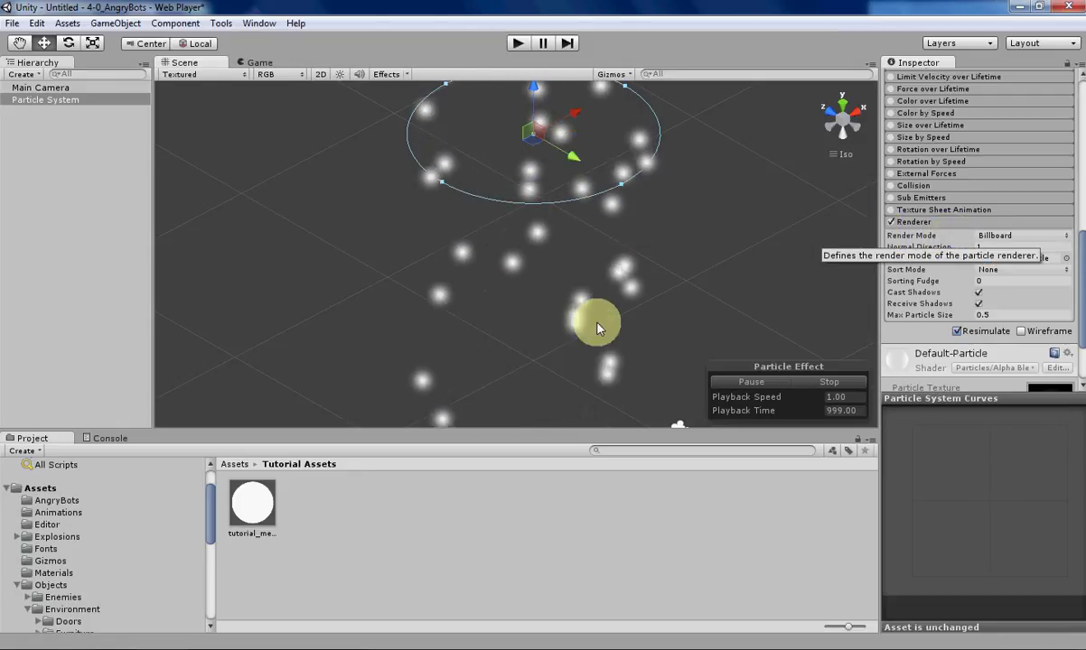
Orbit the Scene view around the emitter and inspect the tutorial_mesh_material asset
{"action": "left_click_drag", "start_coordinate": [565, 340], "coordinate": [532, 304], "text": "alt"}
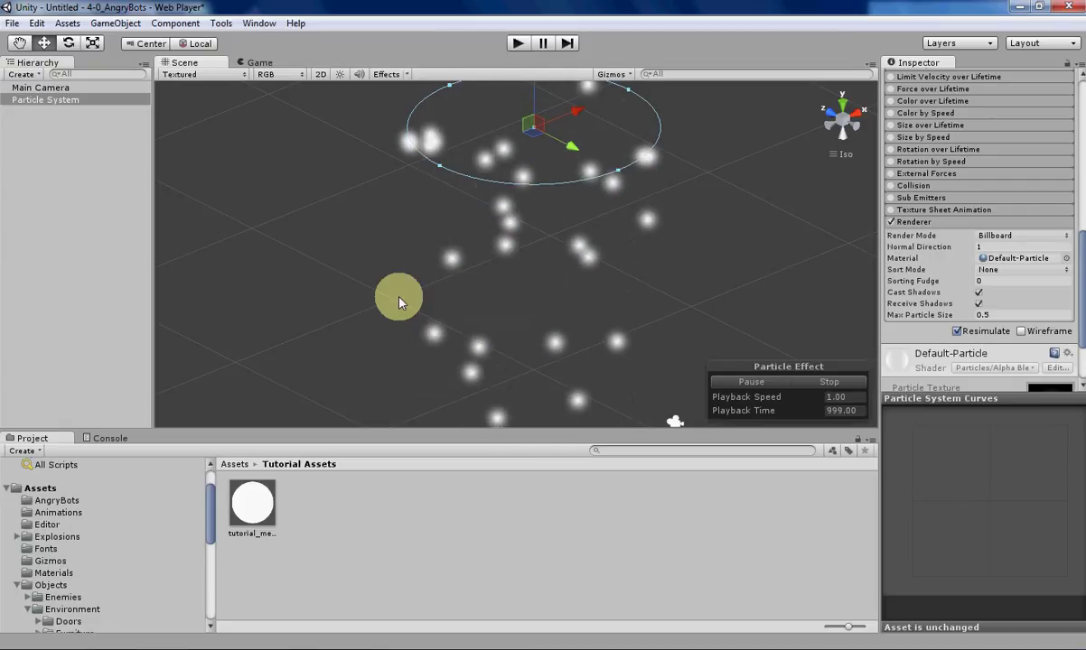
{"action": "scroll", "coordinate": [1030, 341], "scroll_direction": "up", "scroll_amount": 10}
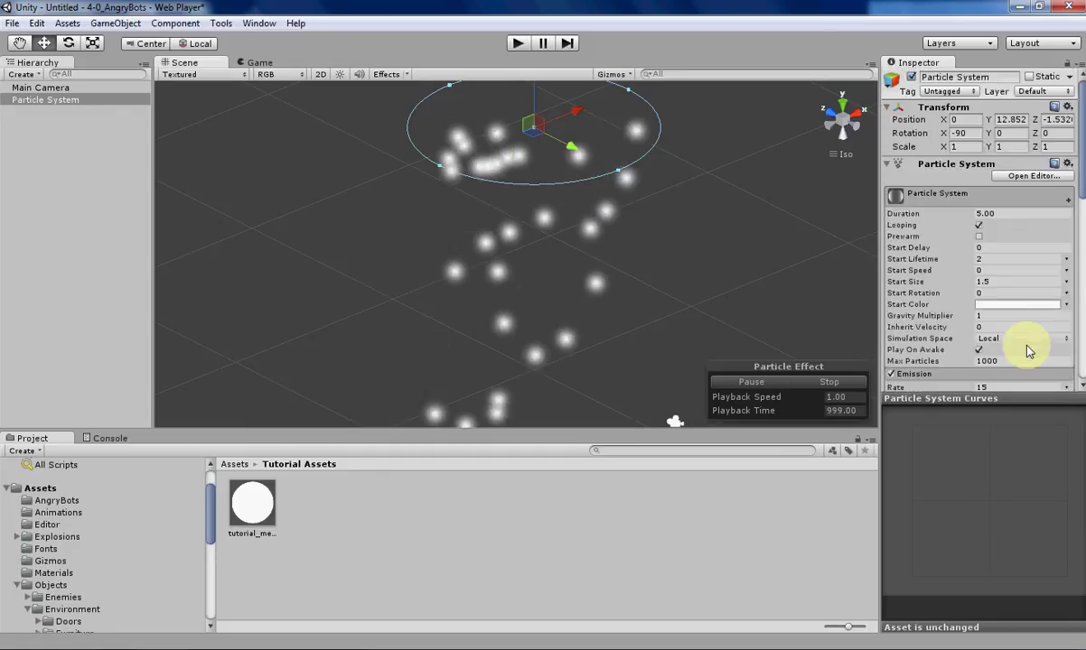
{"action": "left_click_drag", "start_coordinate": [624, 340], "coordinate": [599, 257], "text": "alt"}
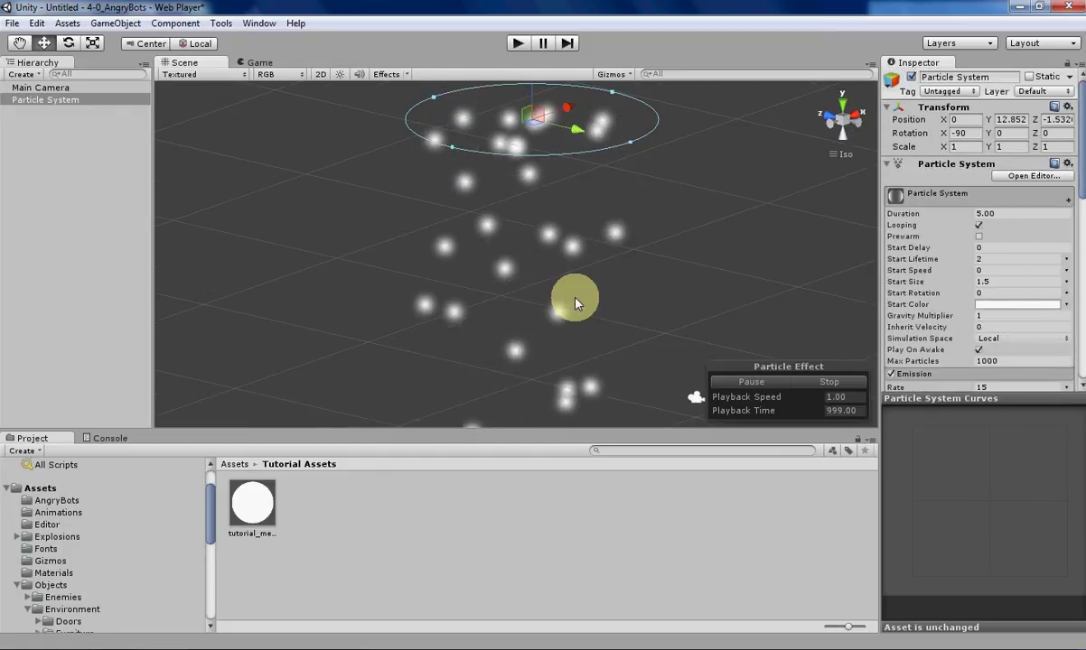
{"action": "scroll", "coordinate": [1023, 311], "scroll_direction": "down", "scroll_amount": 6}
{"action": "scroll", "coordinate": [972, 302], "scroll_direction": "up", "scroll_amount": 3}
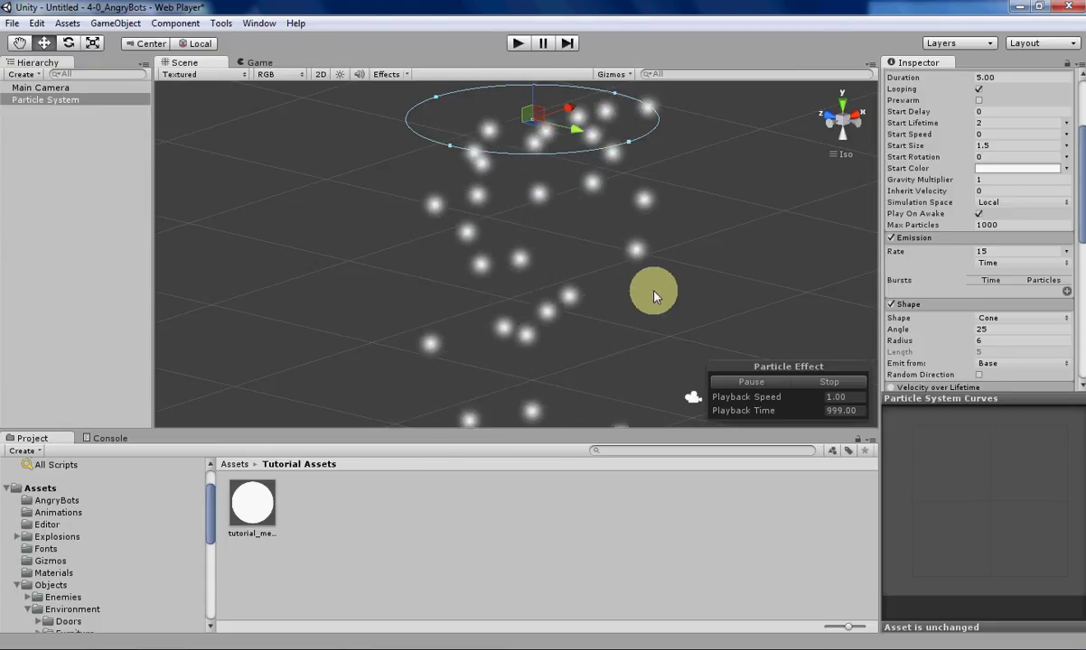
{"action": "left_click", "coordinate": [239, 506]}
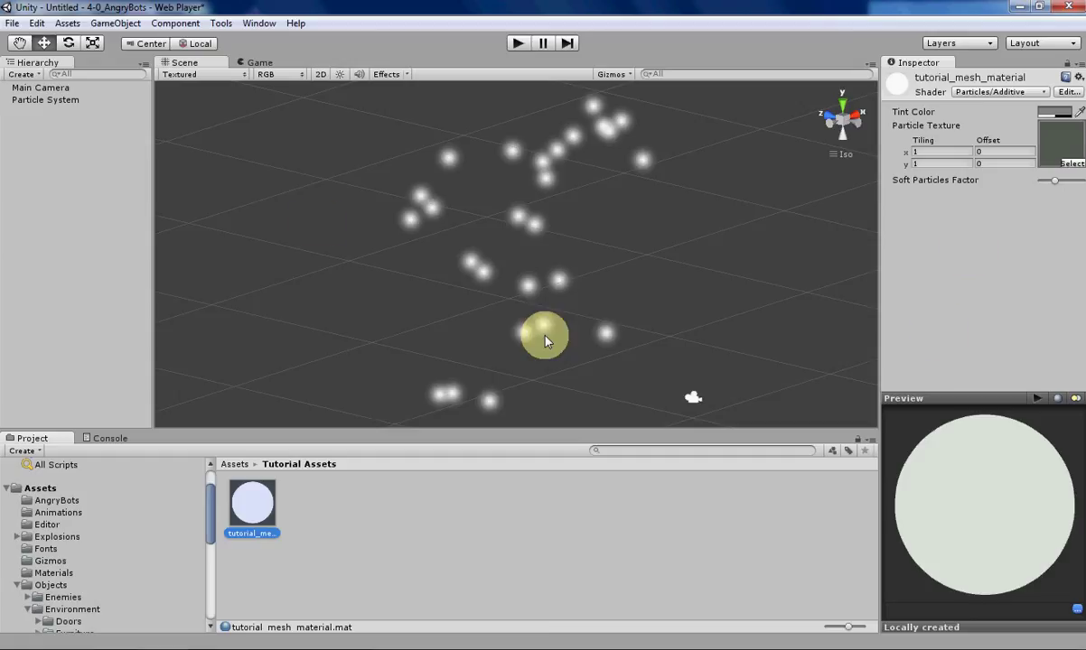
Browse Assets into the AngryBots folder, then reselect the Particle System
{"action": "left_click", "coordinate": [67, 101]}
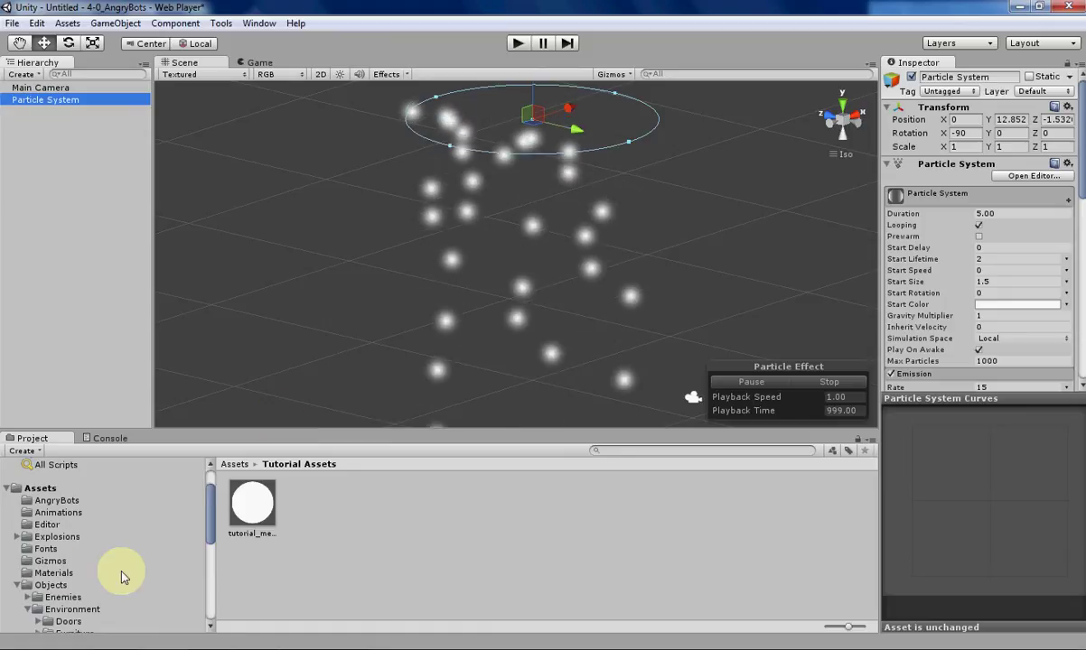
{"action": "left_click", "coordinate": [72, 490]}
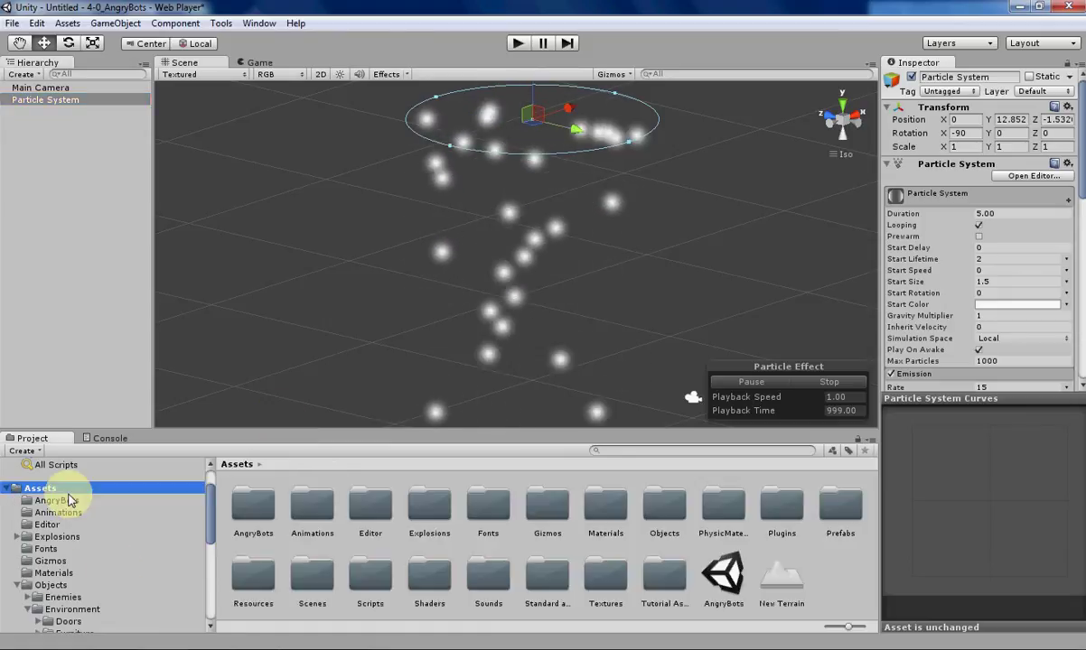
{"action": "left_click", "coordinate": [77, 503]}
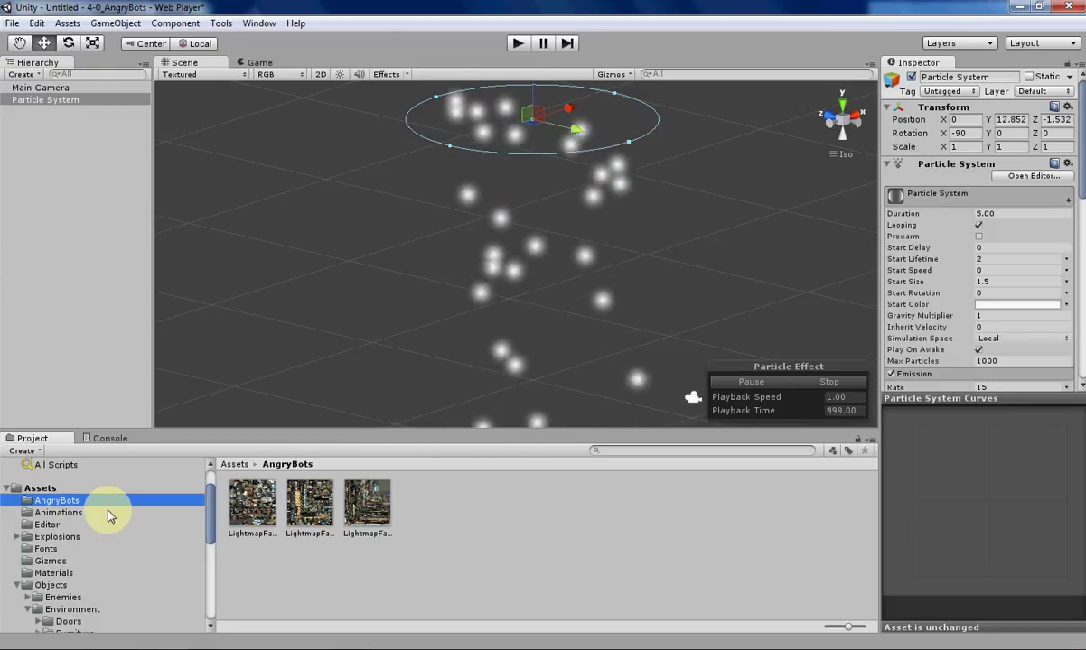
{"action": "left_click", "coordinate": [85, 100]}
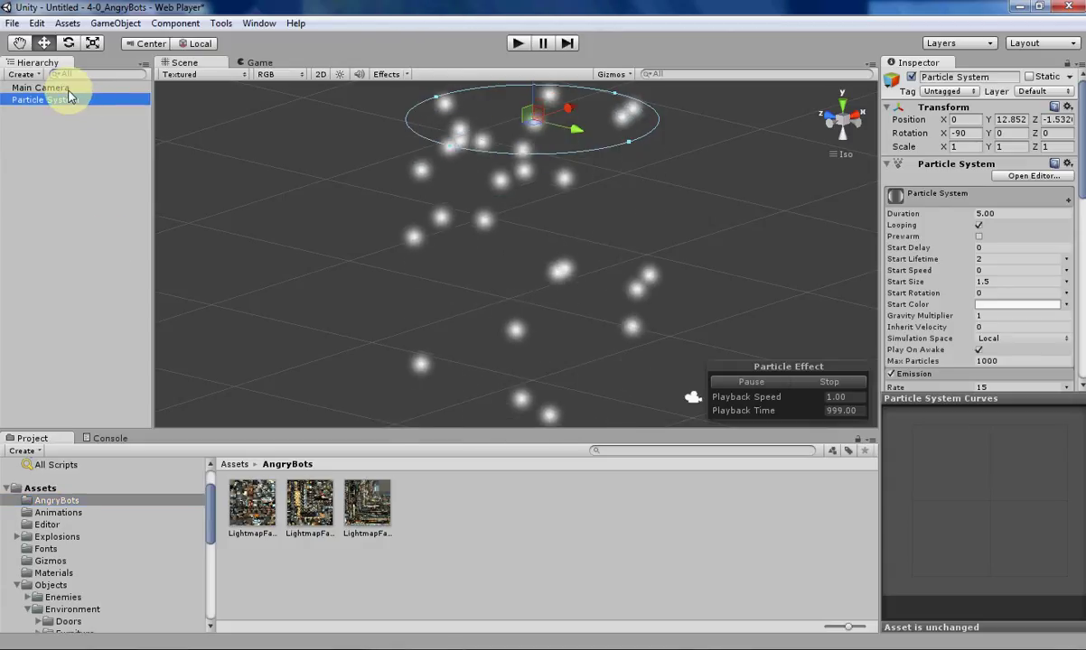
{"action": "left_click_drag", "start_coordinate": [624, 317], "coordinate": [646, 302], "text": "alt"}
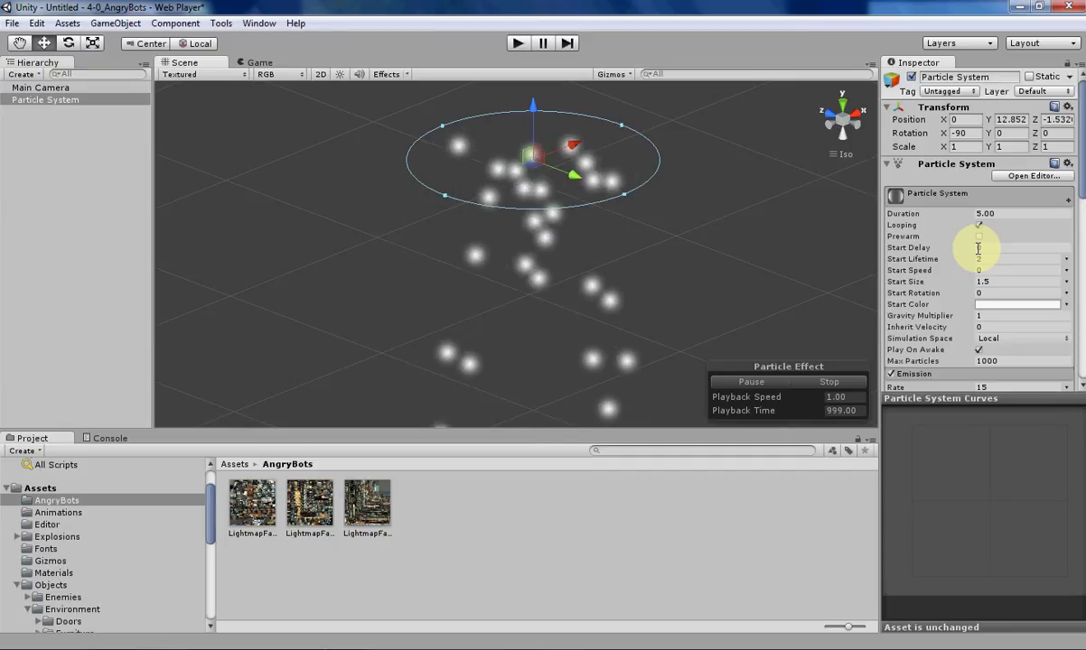
{"action": "scroll", "coordinate": [1012, 244], "scroll_direction": "down", "scroll_amount": 15}
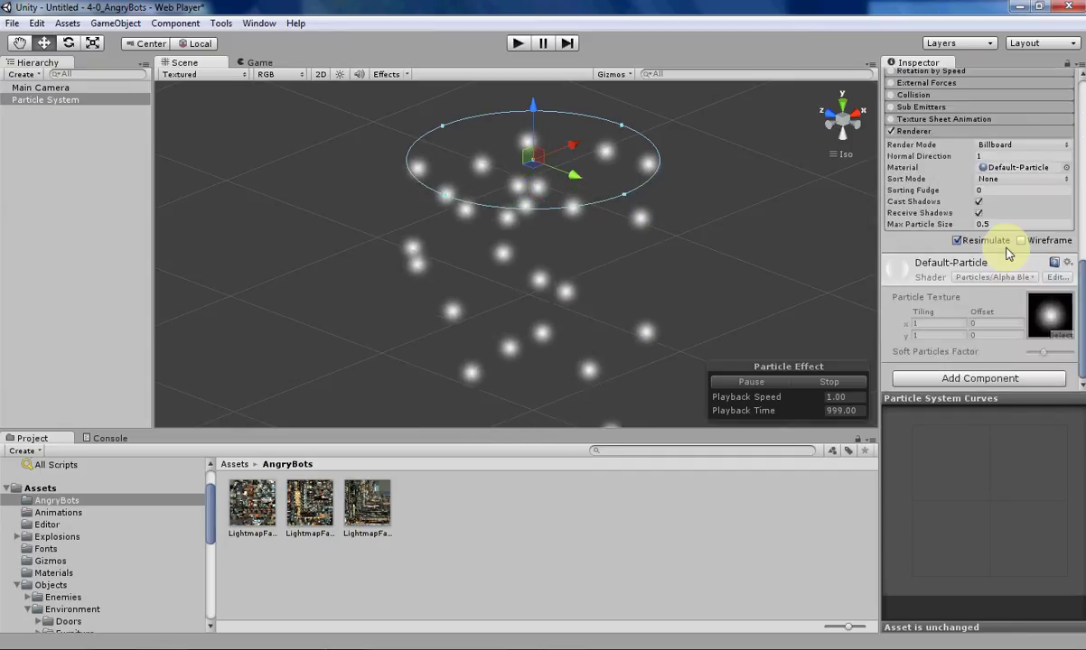
{"action": "scroll", "coordinate": [957, 281], "scroll_direction": "up", "scroll_amount": 5}
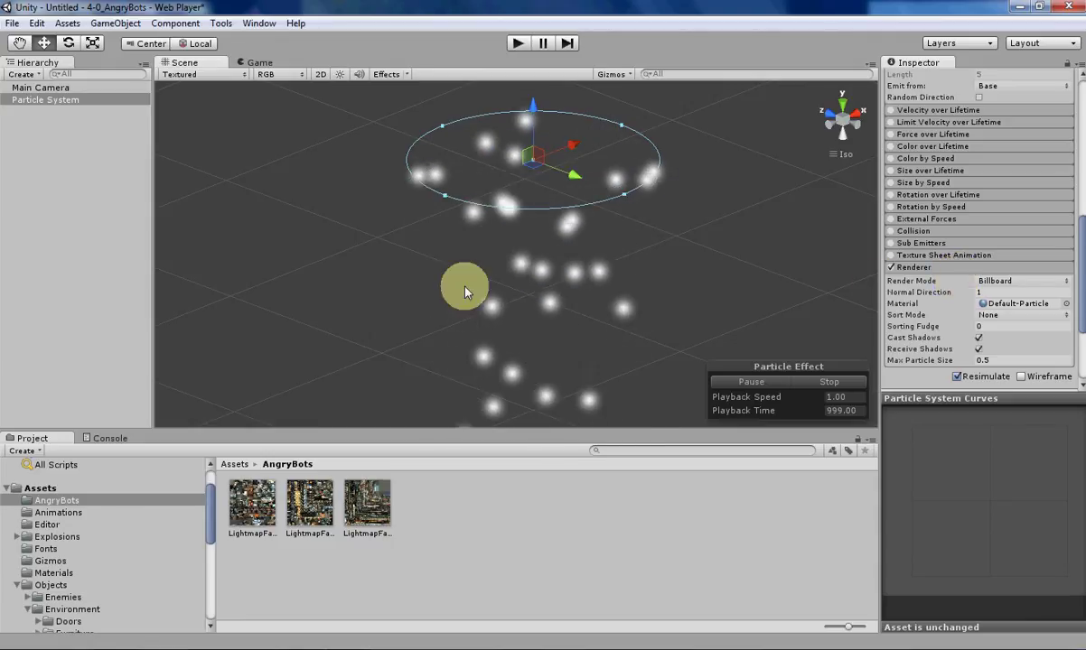
{"action": "left_click_drag", "start_coordinate": [719, 291], "coordinate": [676, 285], "text": "alt"}
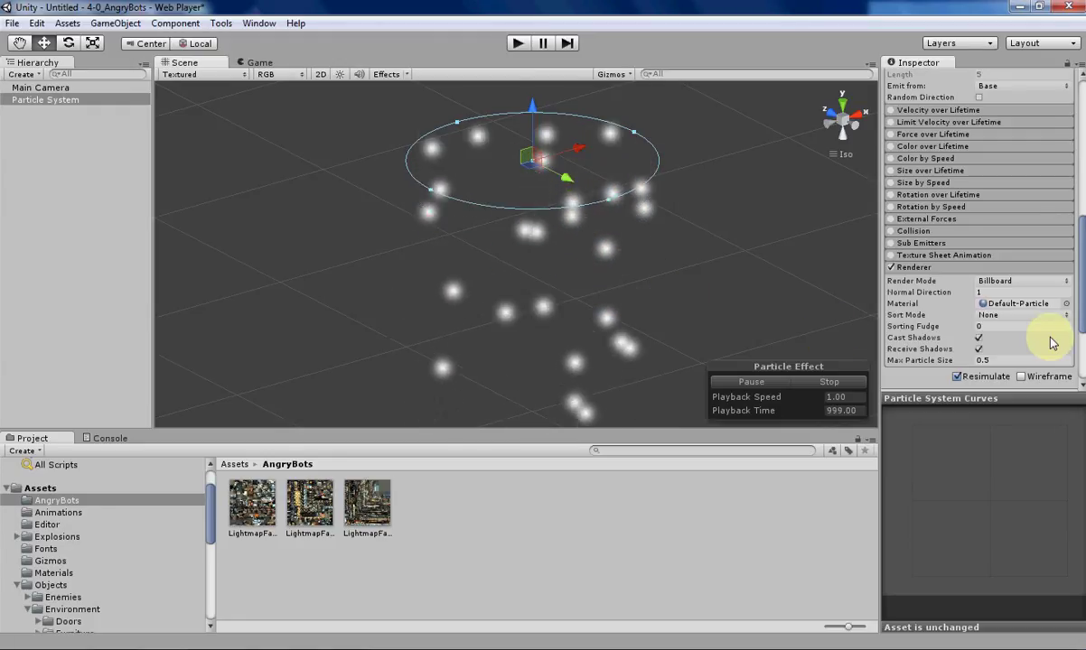
{"action": "scroll", "coordinate": [1024, 308], "scroll_direction": "down", "scroll_amount": 3}
{"action": "scroll", "coordinate": [1023, 308], "scroll_direction": "up", "scroll_amount": 3}
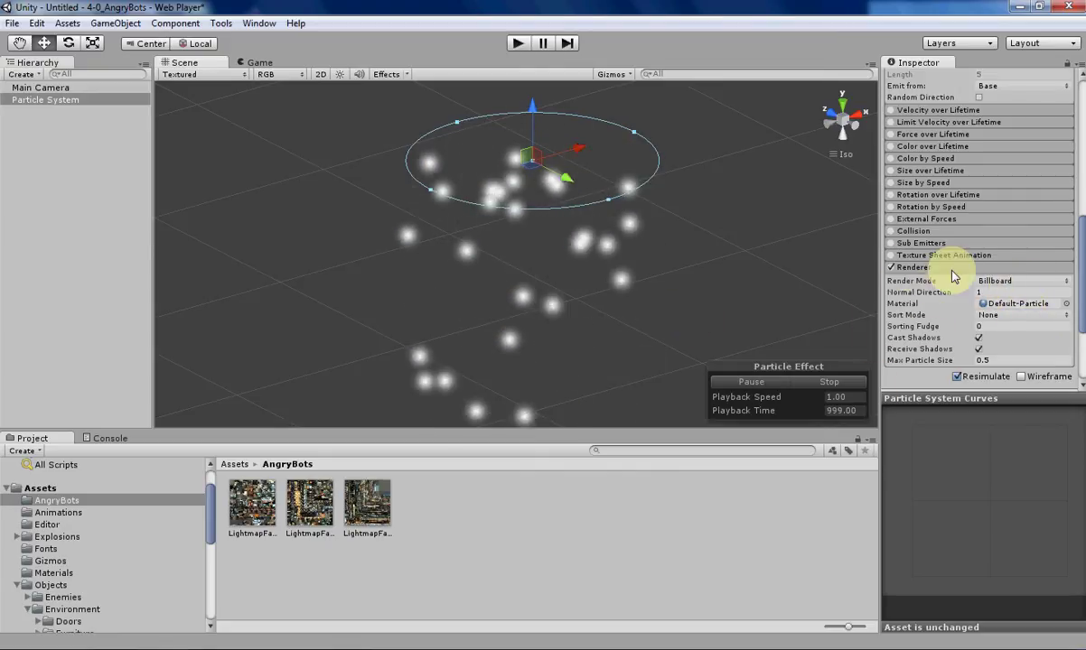
Set the Renderer's Render Mode to Mesh so particles render as Cube meshes
{"action": "left_click", "coordinate": [1012, 282]}
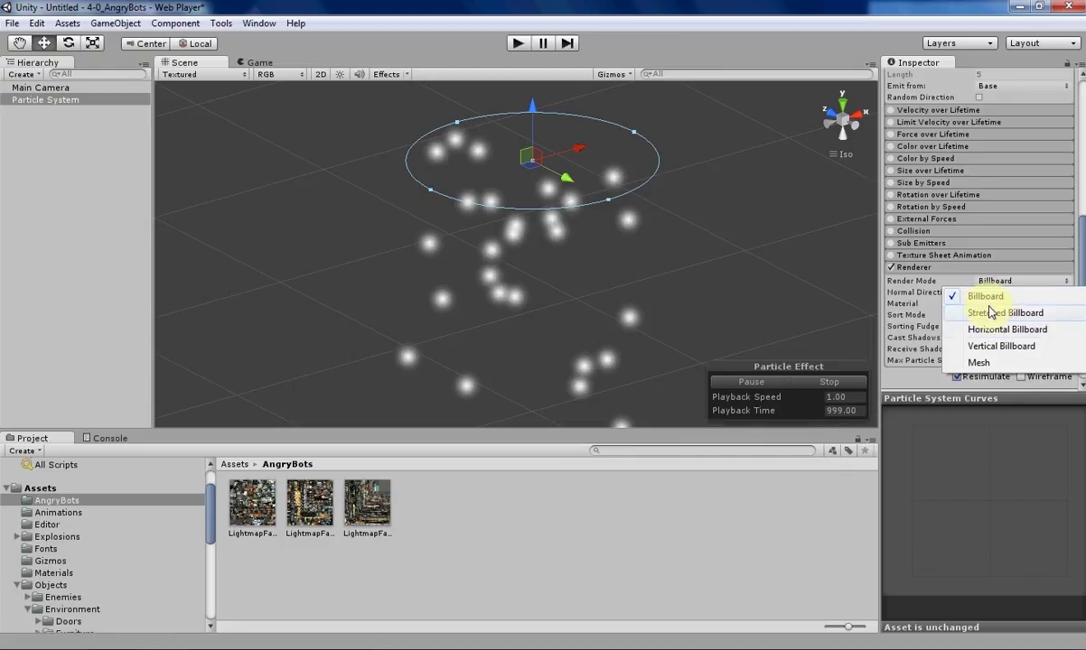
{"action": "left_click", "coordinate": [989, 363]}
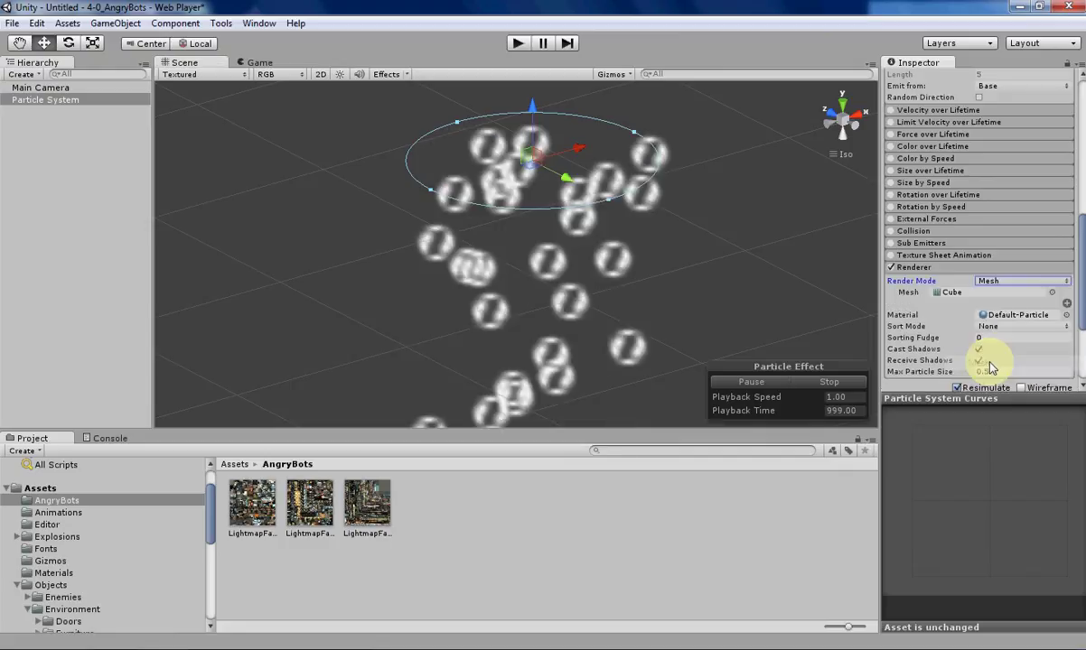
{"action": "scroll", "coordinate": [670, 316], "scroll_direction": "up", "scroll_amount": 3}
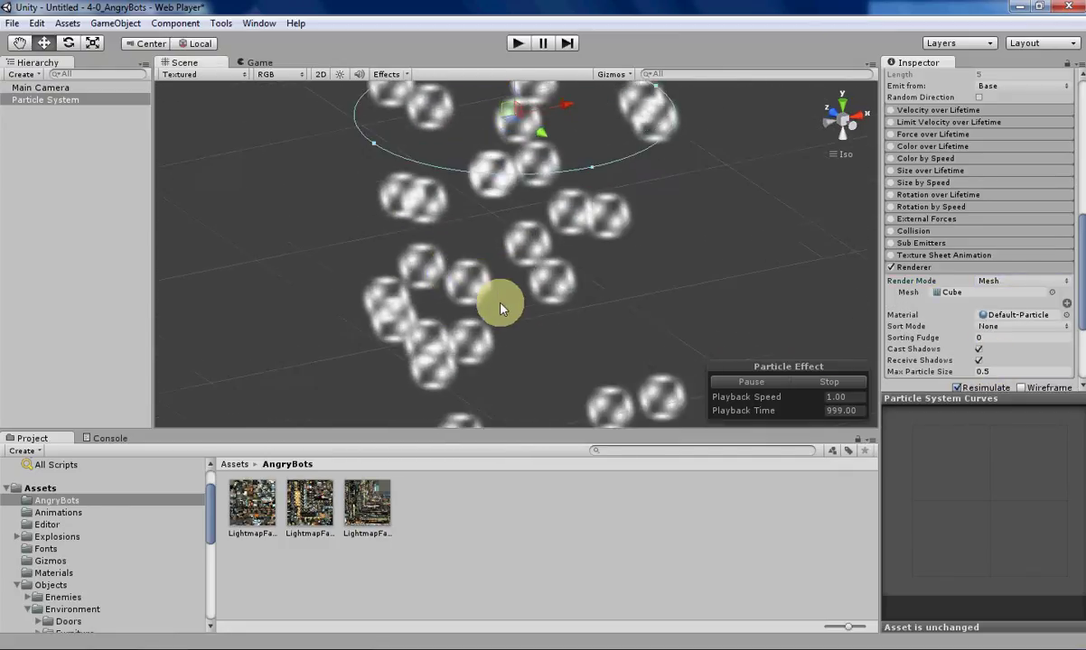
{"action": "left_click_drag", "start_coordinate": [502, 308], "coordinate": [625, 281], "text": "alt"}
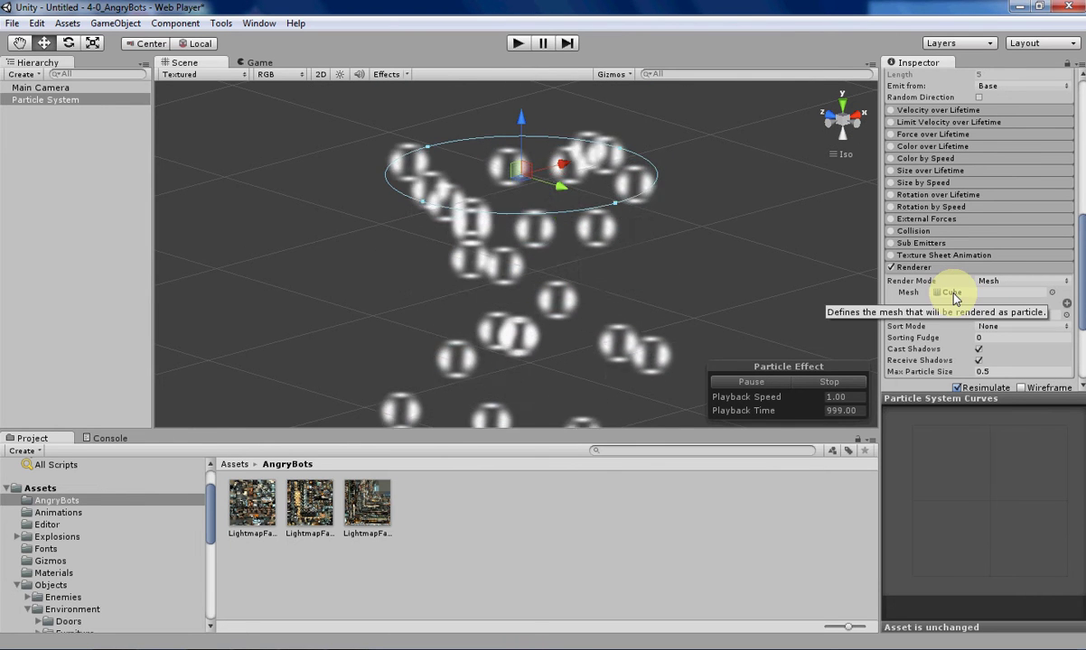
{"action": "left_click_drag", "start_coordinate": [479, 332], "coordinate": [472, 353], "text": "alt"}
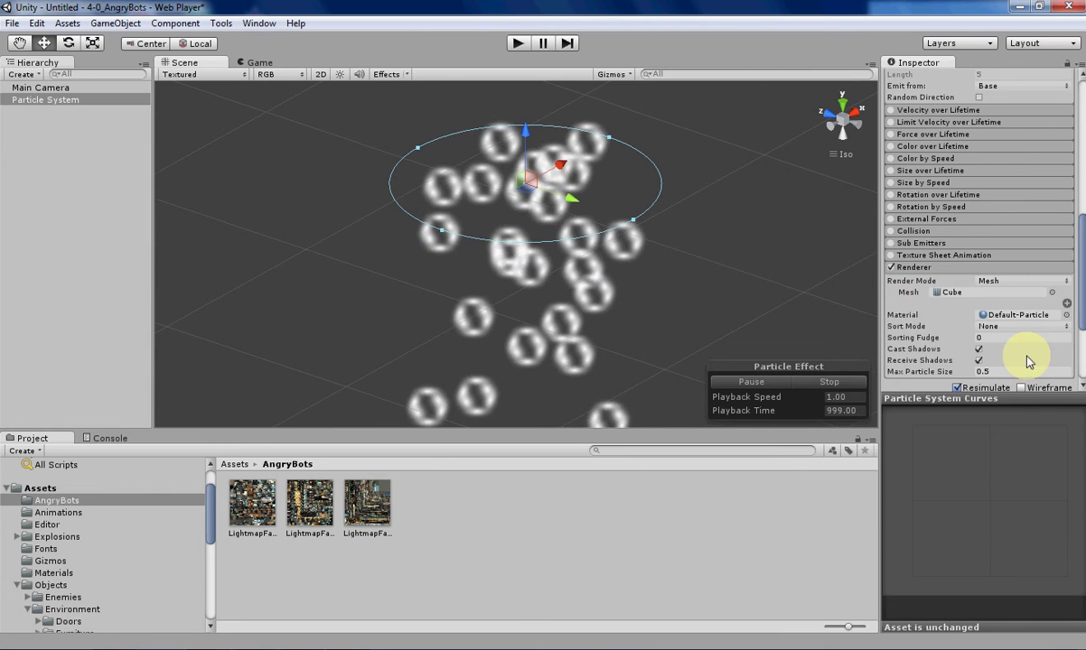
{"action": "left_click_drag", "start_coordinate": [546, 332], "coordinate": [537, 298], "text": "alt"}
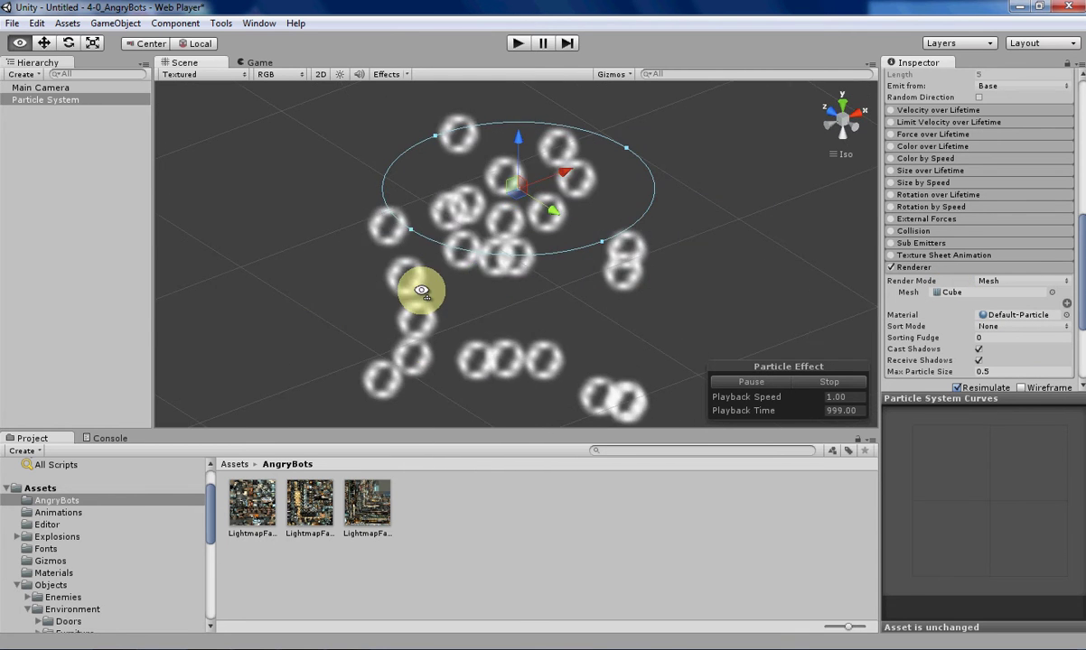
Assign tutorial_mesh_material to the particle Renderer, found by searching 'tu'
{"action": "left_click", "coordinate": [1066, 314]}
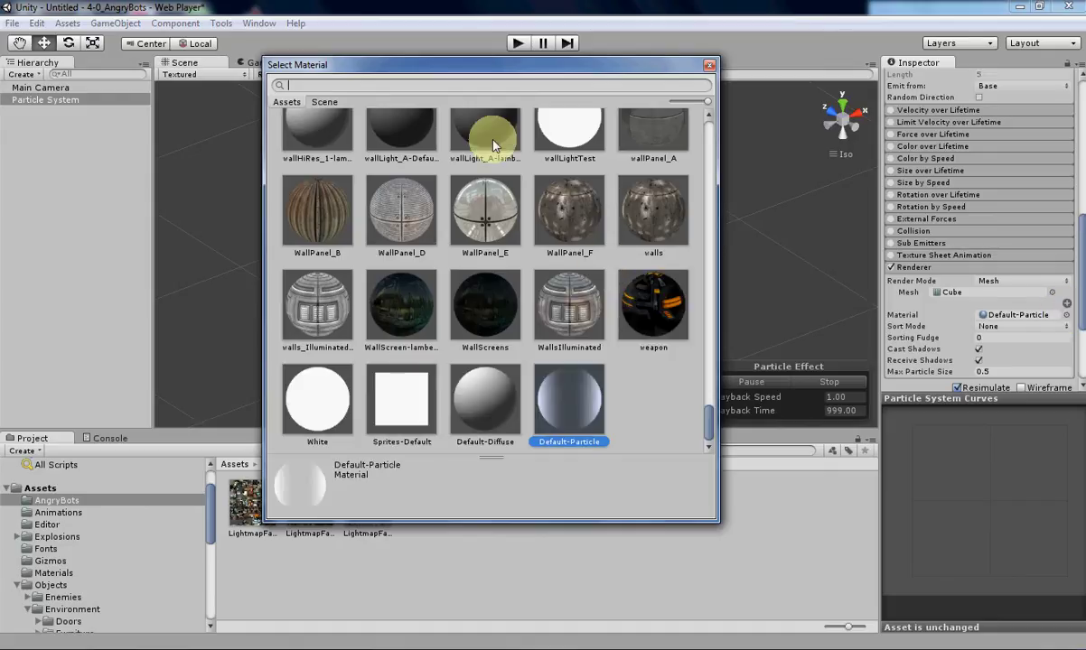
{"action": "type", "text": "tut"}
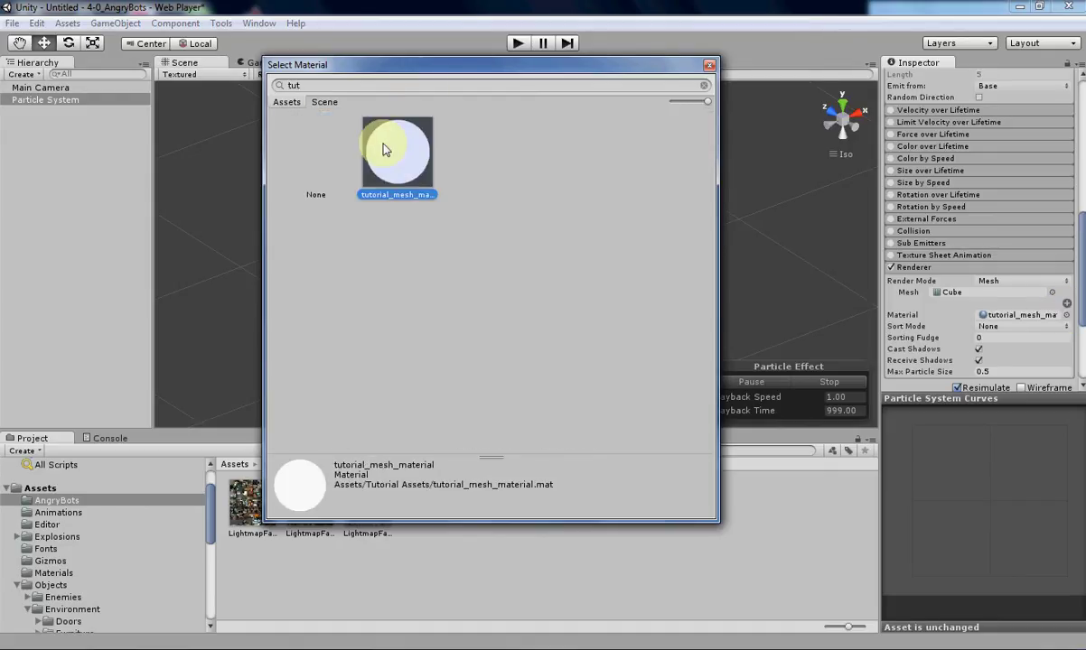
{"action": "double_click", "coordinate": [383, 149]}
{"action": "left_click_drag", "start_coordinate": [432, 174], "coordinate": [388, 296], "text": "alt"}
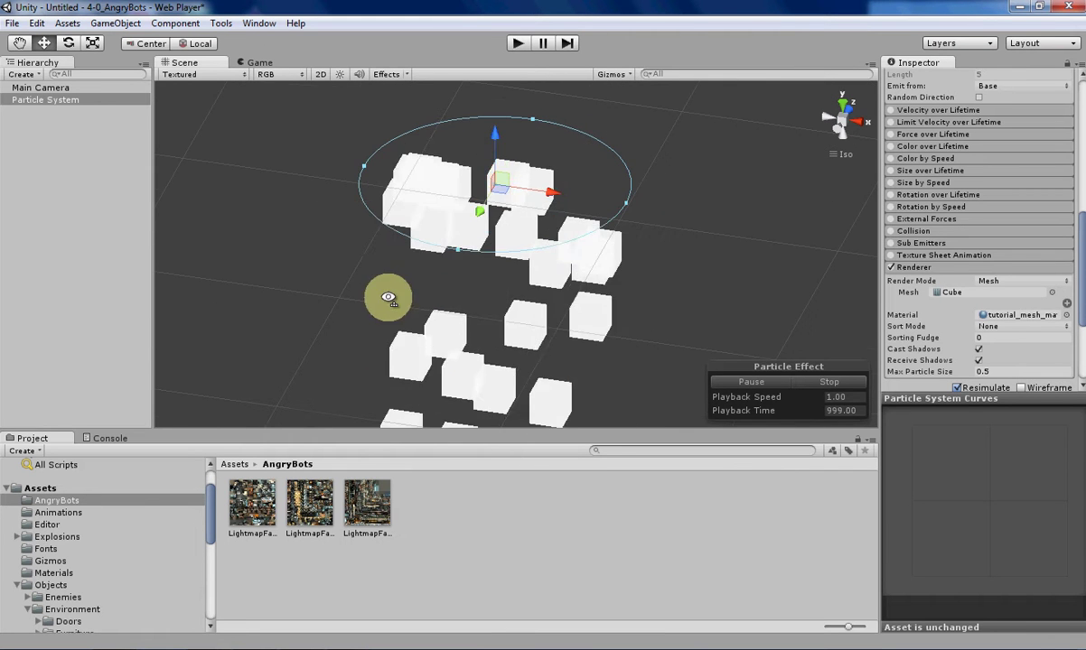
Locate tutorial_mesh_material and keep its Particles/Additive shader
{"action": "left_click", "coordinate": [1028, 316]}
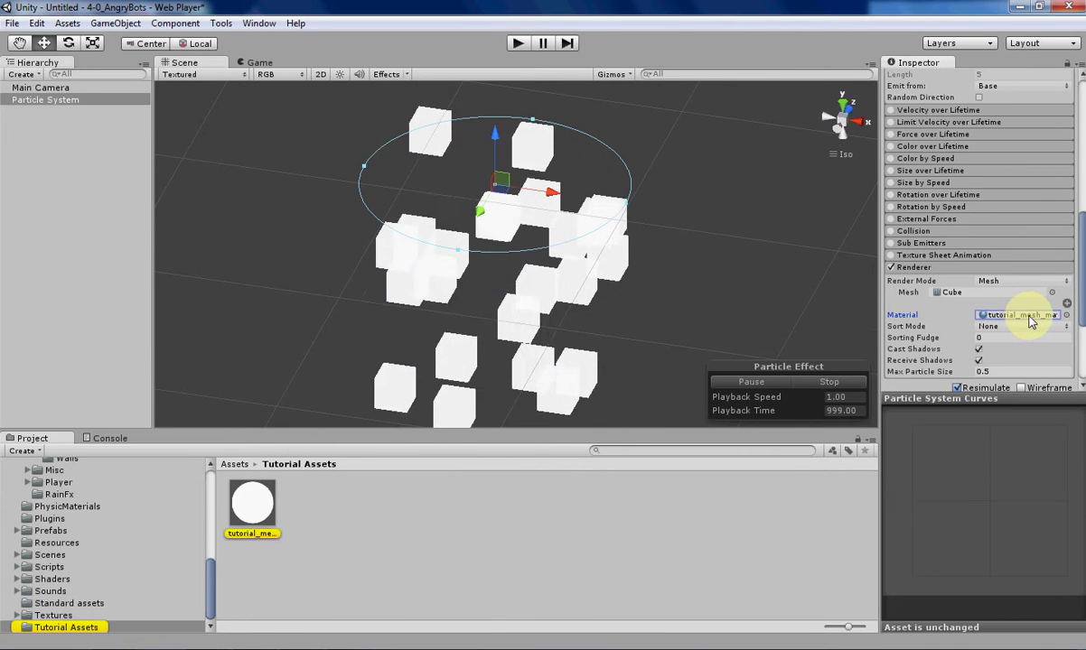
{"action": "left_click", "coordinate": [246, 497]}
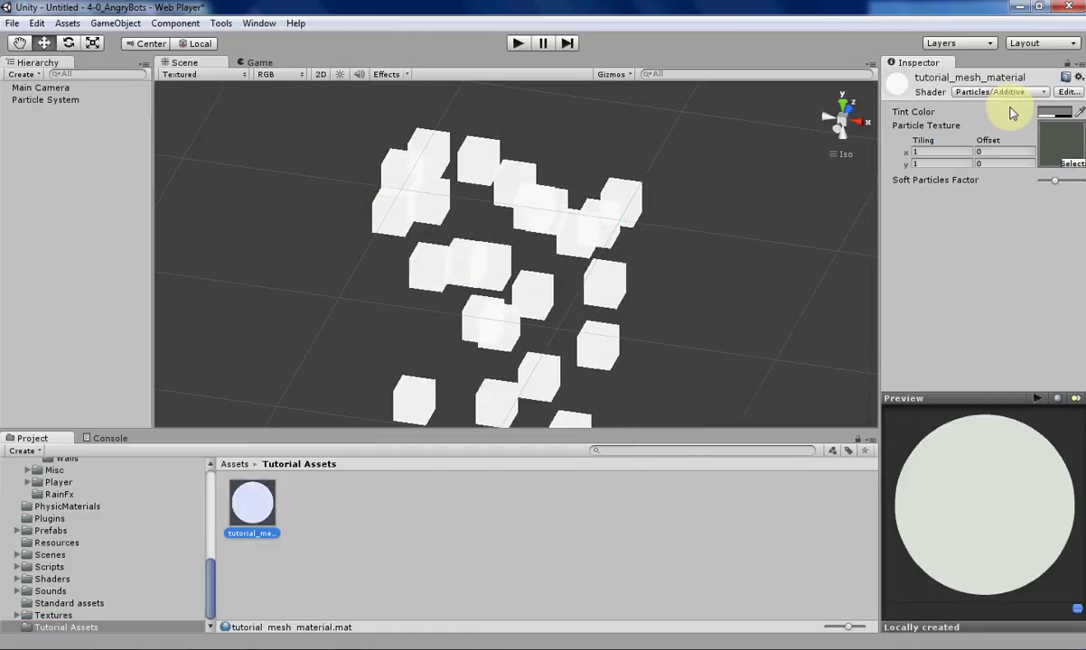
{"action": "left_click", "coordinate": [979, 94]}
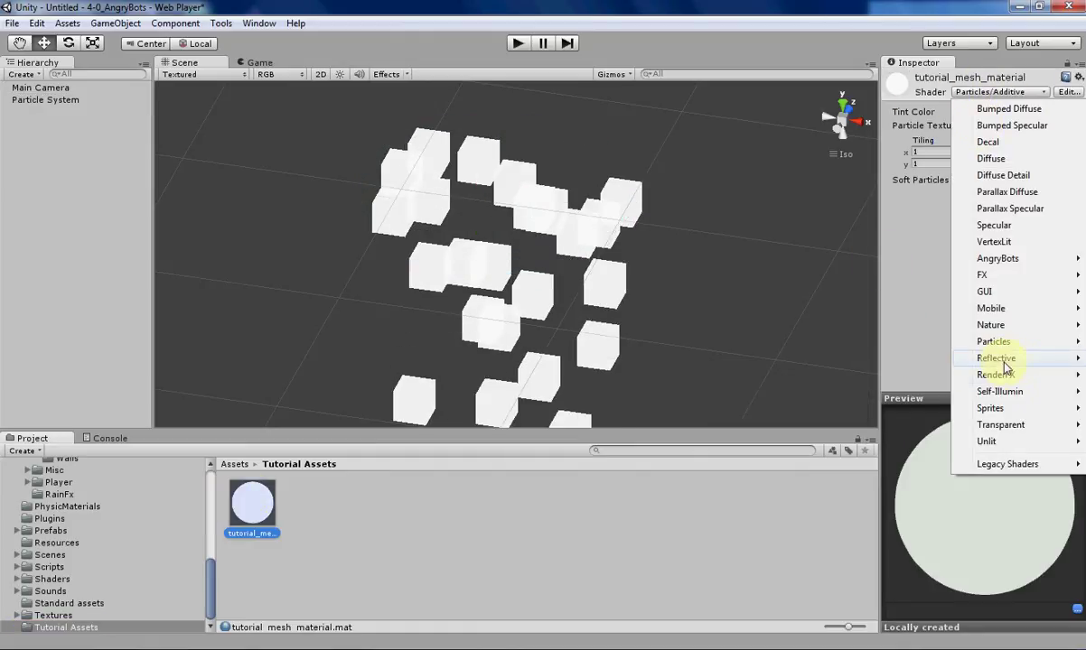
{"action": "mouse_move", "coordinate": [1009, 351]}
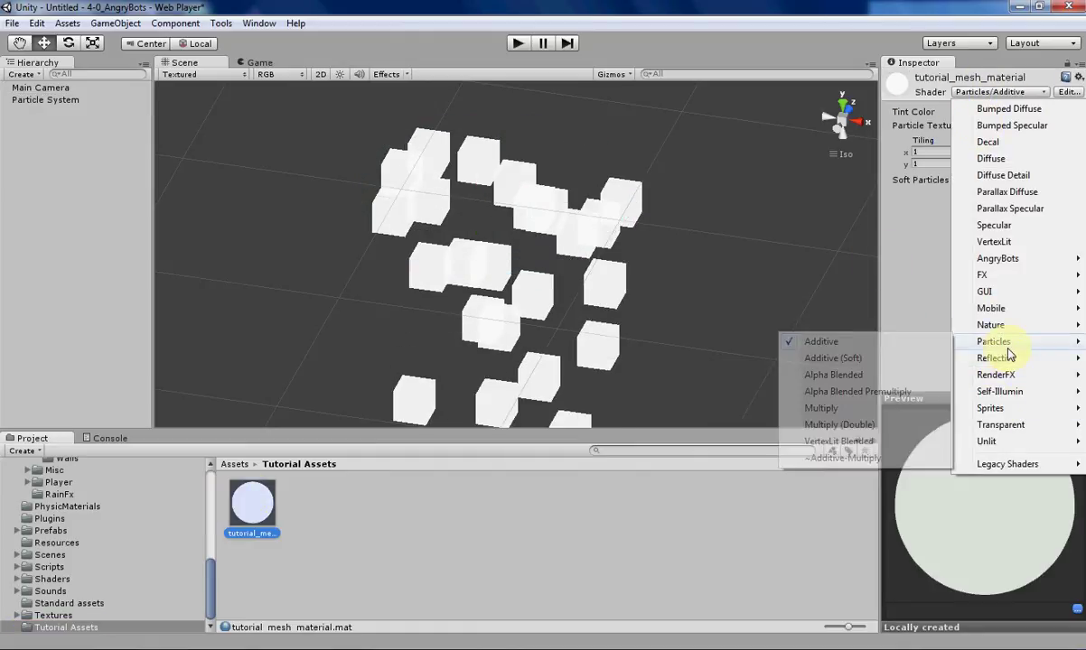
{"action": "left_click", "coordinate": [897, 342]}
Browse the material's texture without changing it, then return to the Particle System Renderer
{"action": "left_click", "coordinate": [1069, 166]}
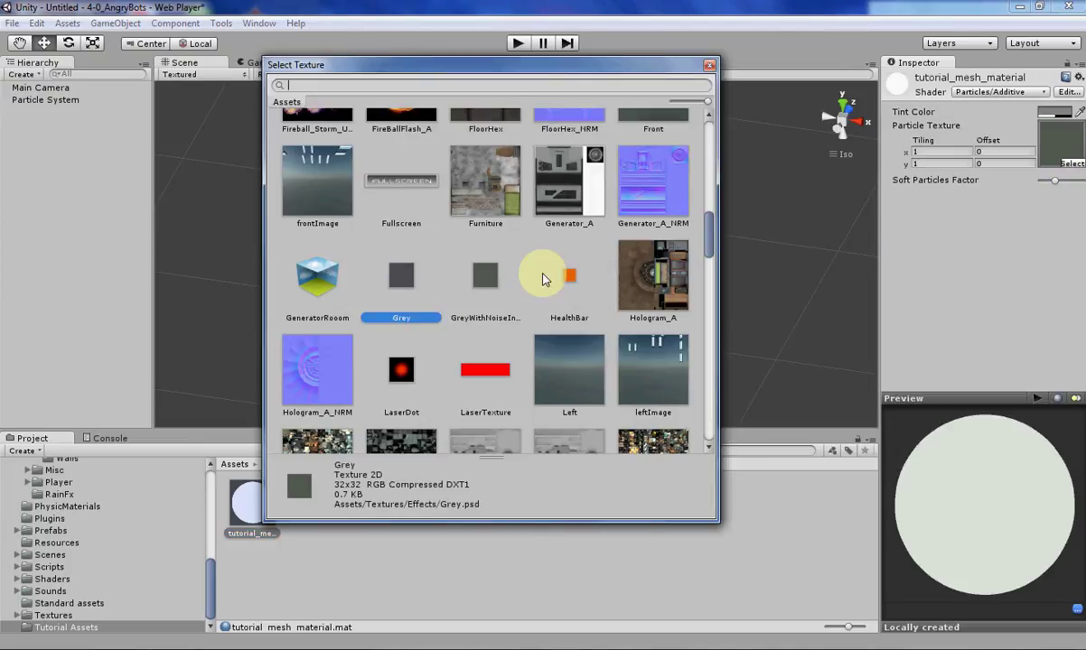
{"action": "left_click", "coordinate": [710, 66]}
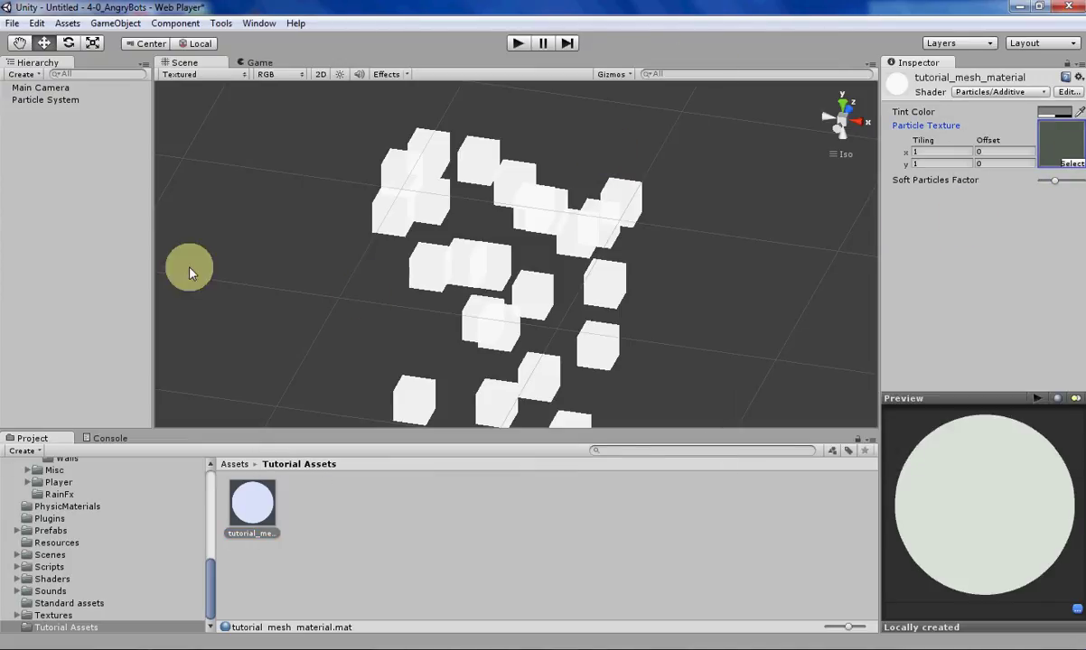
{"action": "left_click", "coordinate": [49, 100]}
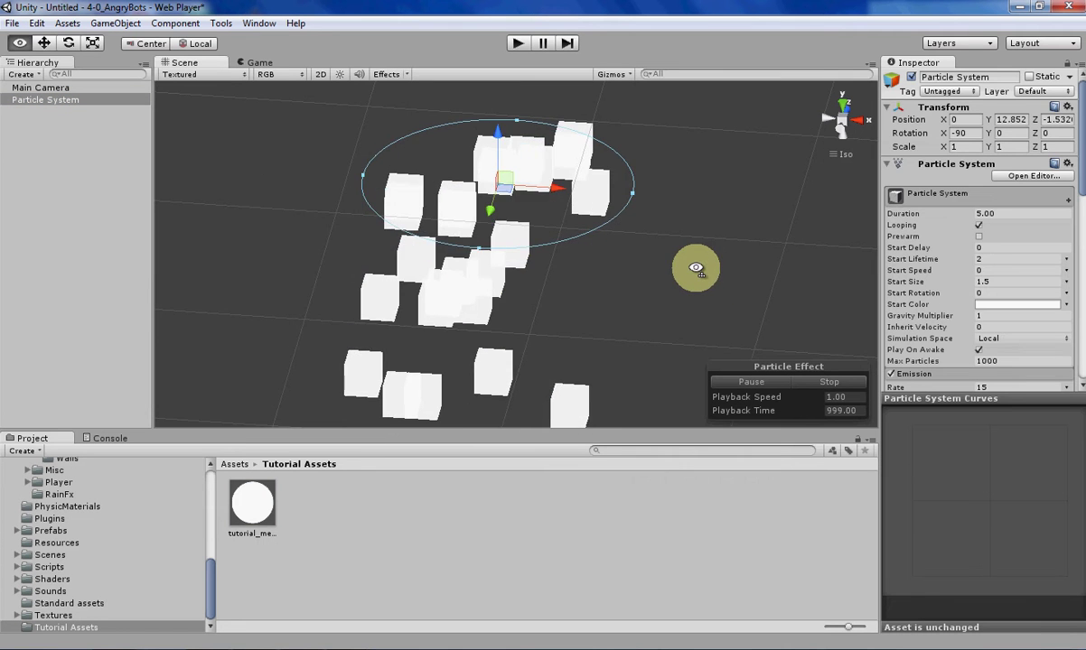
{"action": "scroll", "coordinate": [964, 296], "scroll_direction": "down", "scroll_amount": 10}
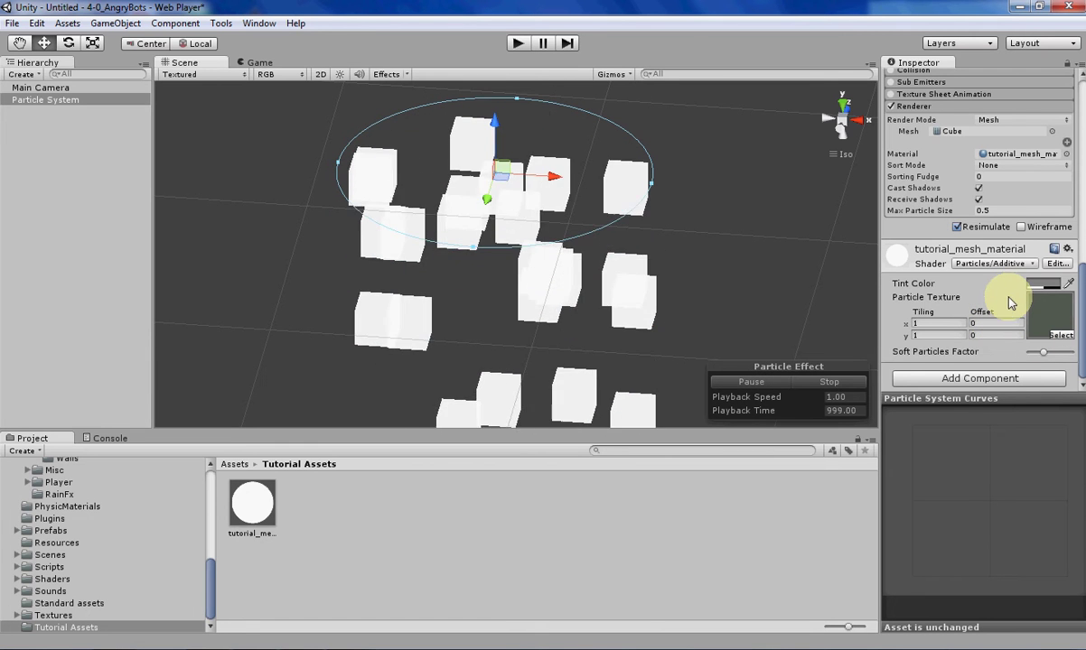
Set the particle Mesh to the polySurface1469 chair mesh
{"action": "scroll", "coordinate": [1012, 217], "scroll_direction": "up", "scroll_amount": 4}
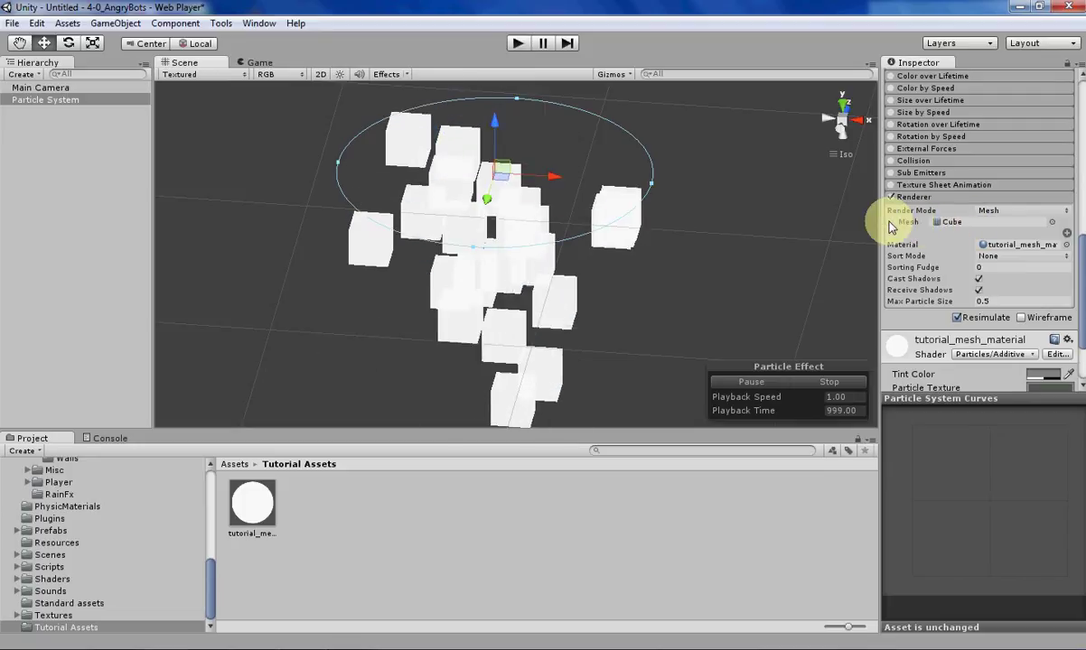
{"action": "left_click", "coordinate": [1052, 222]}
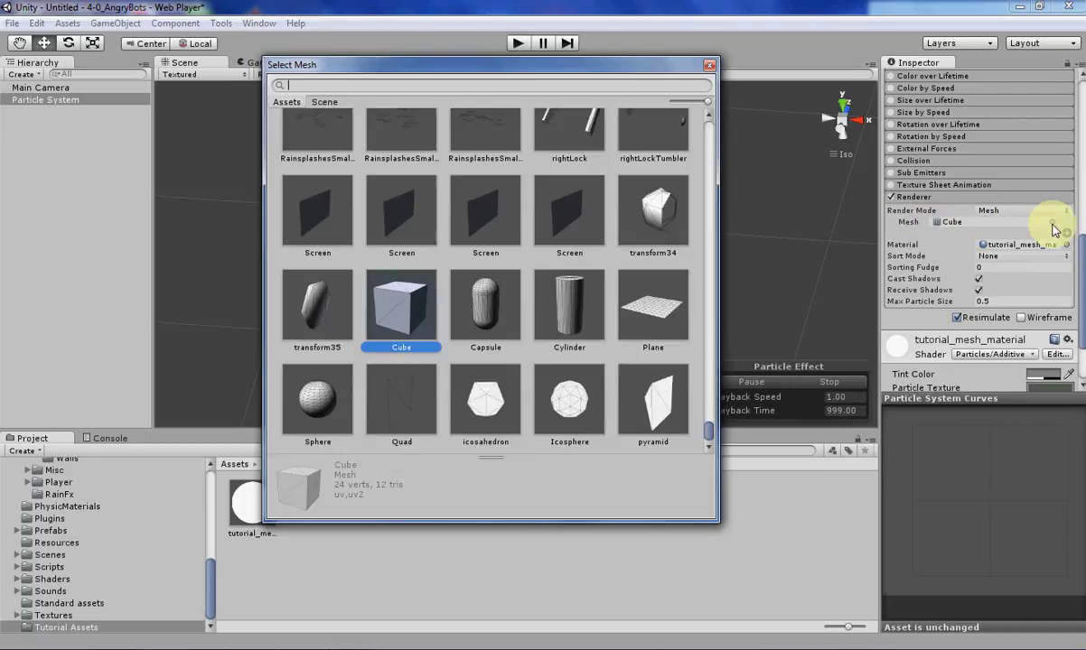
{"action": "left_click_drag", "start_coordinate": [712, 435], "coordinate": [691, 315]}
{"action": "double_click", "coordinate": [571, 278]}
{"action": "left_click_drag", "start_coordinate": [713, 251], "coordinate": [275, 195], "text": "alt"}
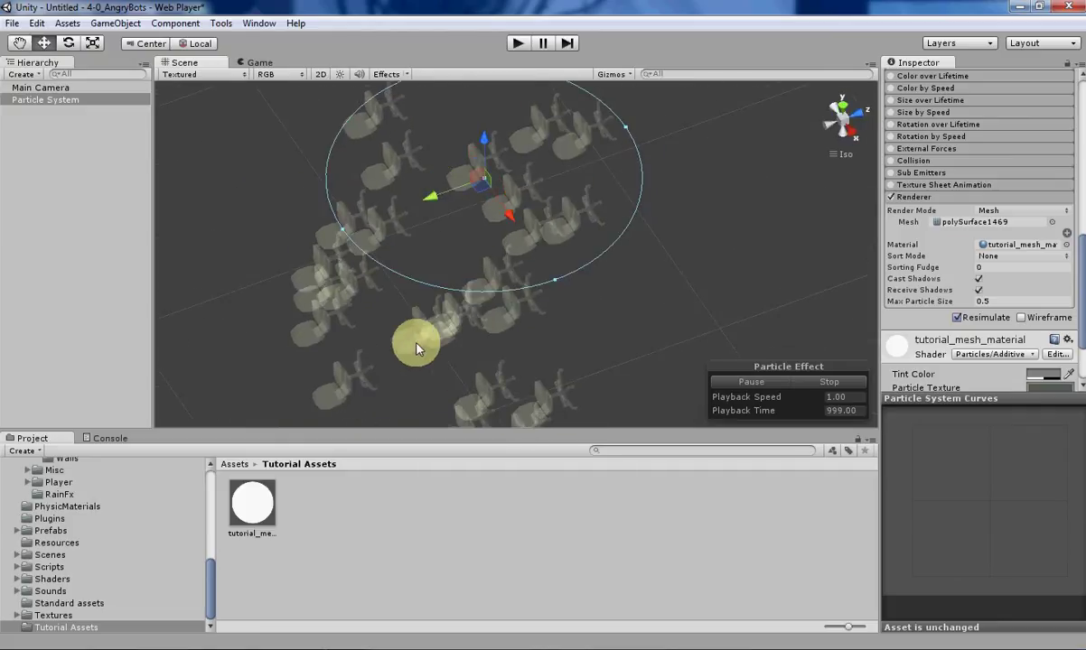
{"action": "mouse_move", "coordinate": [417, 349]}
{"action": "left_mouse_down", "text": "alt"}
{"action": "mouse_move", "coordinate": [489, 291]}
{"action": "mouse_move", "coordinate": [631, 340]}
{"action": "mouse_move", "coordinate": [432, 291]}
{"action": "mouse_move", "coordinate": [589, 248]}
{"action": "mouse_move", "coordinate": [565, 352]}
{"action": "mouse_move", "coordinate": [693, 361]}
{"action": "mouse_move", "coordinate": [503, 377]}
{"action": "mouse_move", "coordinate": [577, 330]}
{"action": "mouse_move", "coordinate": [556, 297]}
{"action": "left_mouse_up", "text": "alt"}
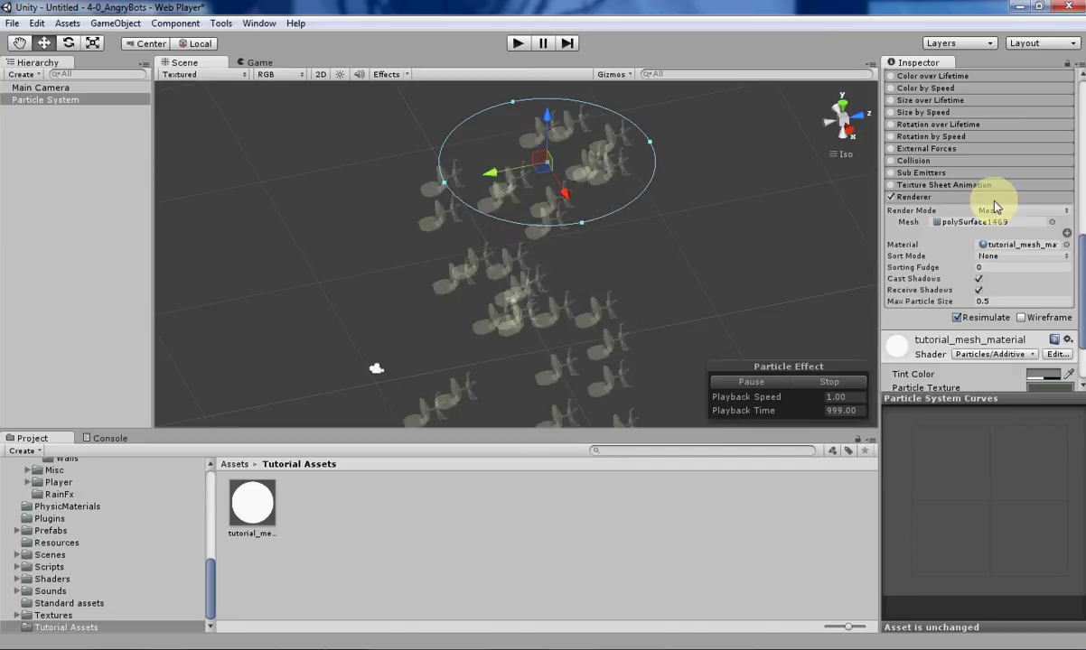
Apply the furniture material to the particles, found by searching 'fur'
{"action": "left_click", "coordinate": [1066, 244]}
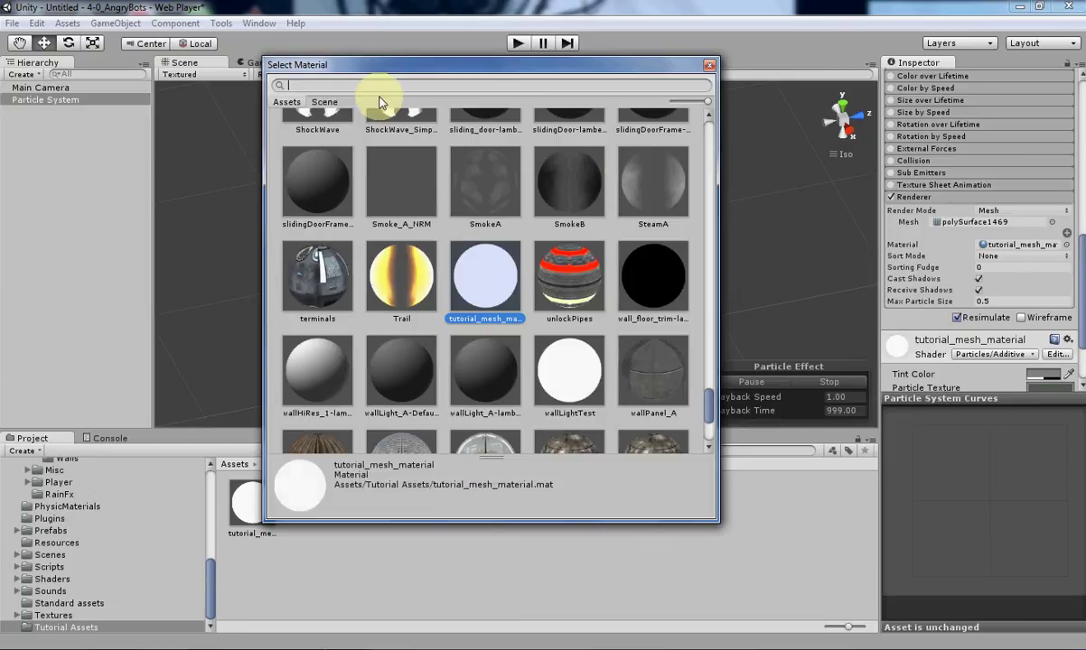
{"action": "type", "text": "fur"}
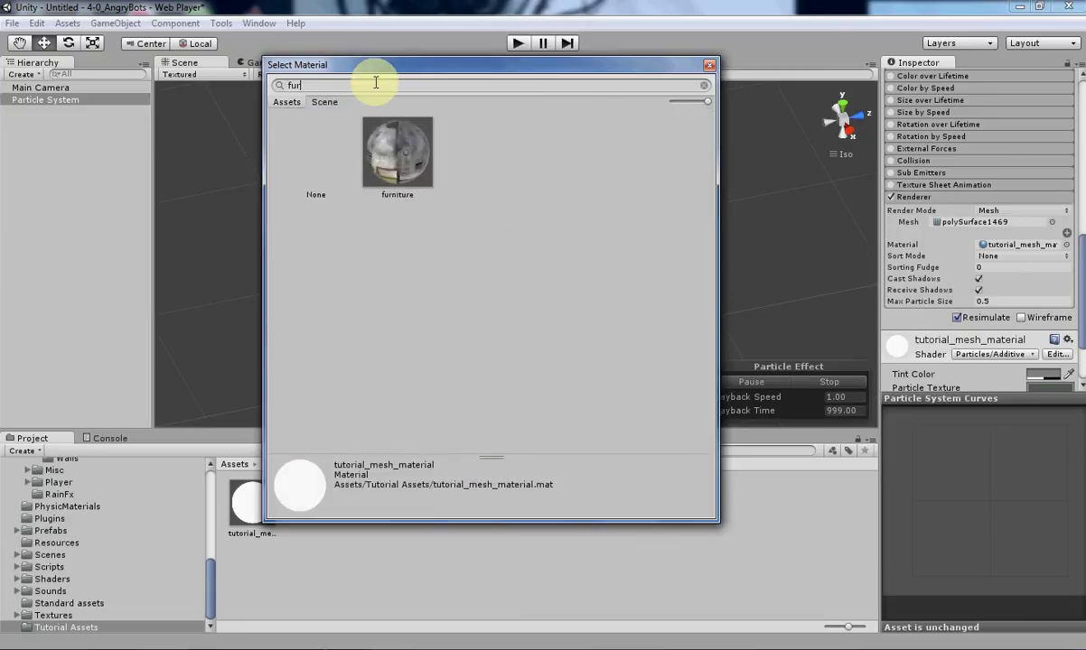
{"action": "double_click", "coordinate": [367, 143]}
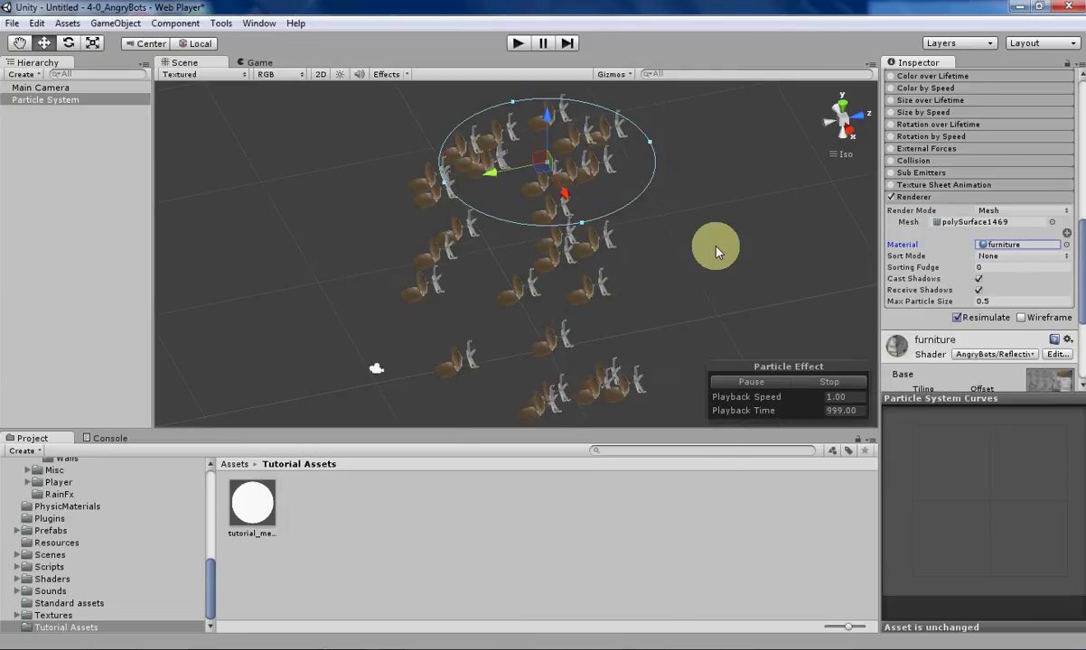
{"action": "left_click_drag", "start_coordinate": [419, 307], "coordinate": [582, 295], "text": "alt"}
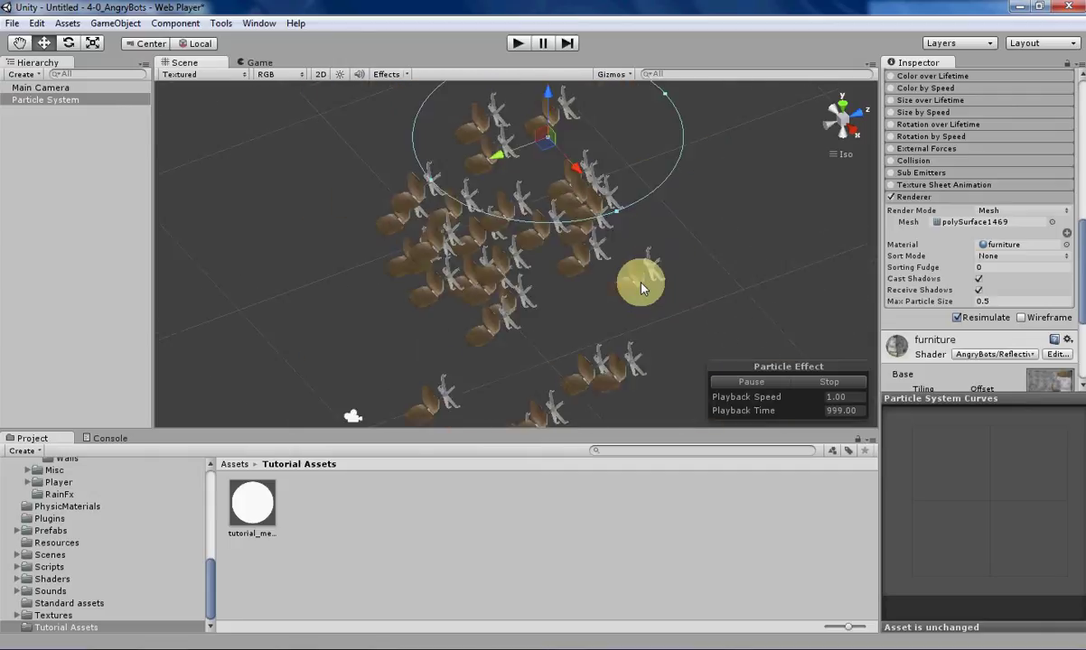
{"action": "scroll", "coordinate": [640, 288], "scroll_direction": "down", "scroll_amount": 2}
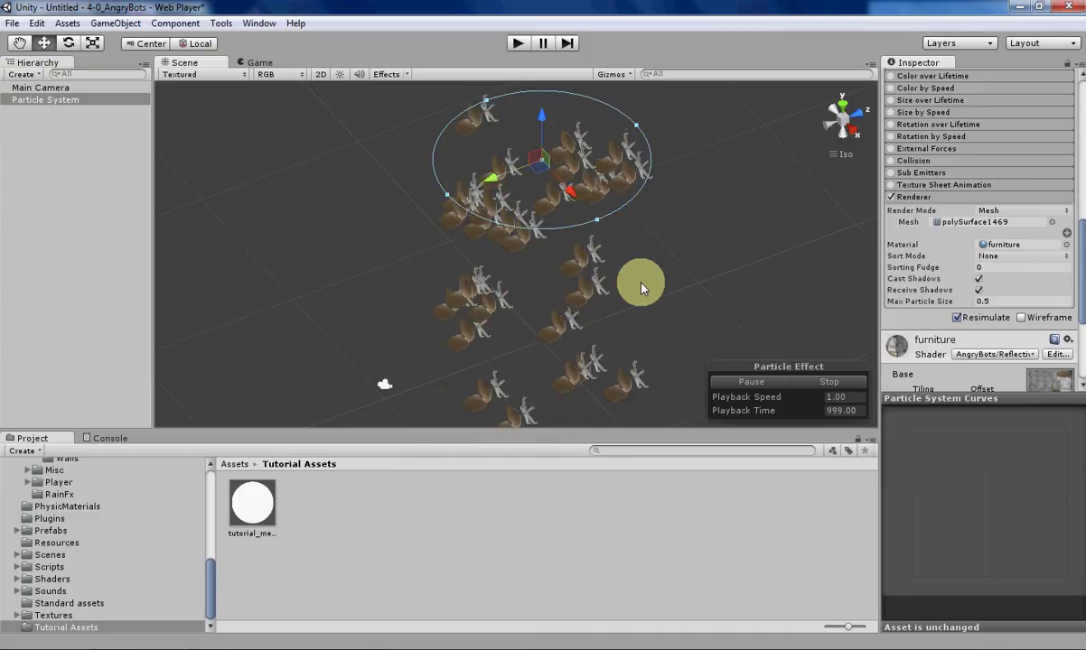
{"action": "left_click_drag", "start_coordinate": [640, 287], "coordinate": [760, 286], "text": "alt"}
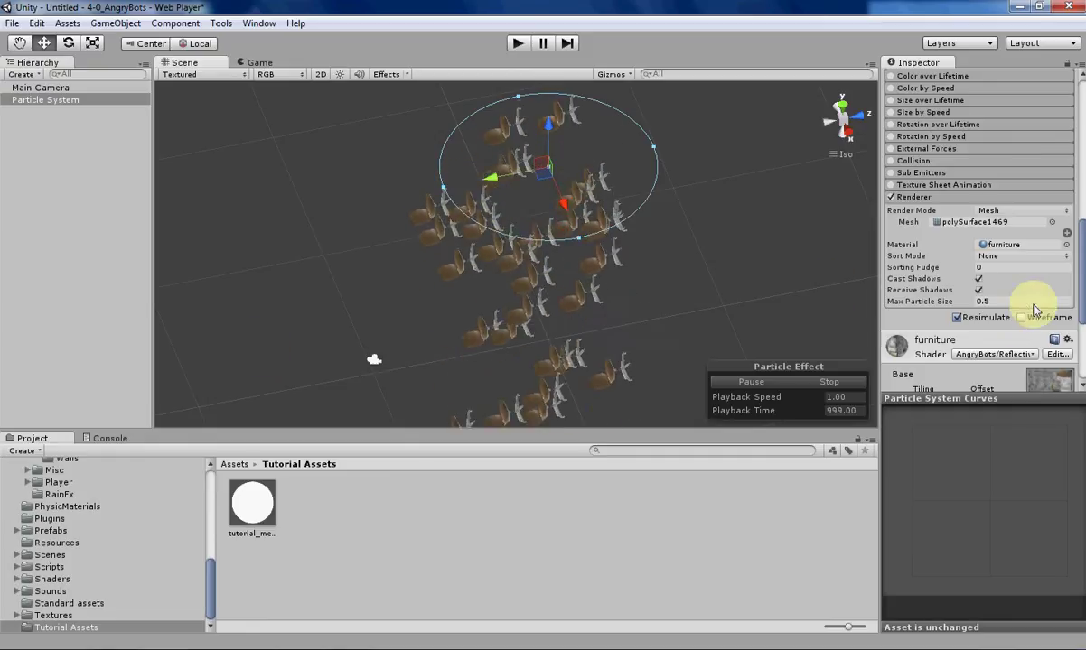
{"action": "scroll", "coordinate": [1048, 320], "scroll_direction": "down", "scroll_amount": 5}
{"action": "scroll", "coordinate": [1052, 289], "scroll_direction": "up", "scroll_amount": 4}
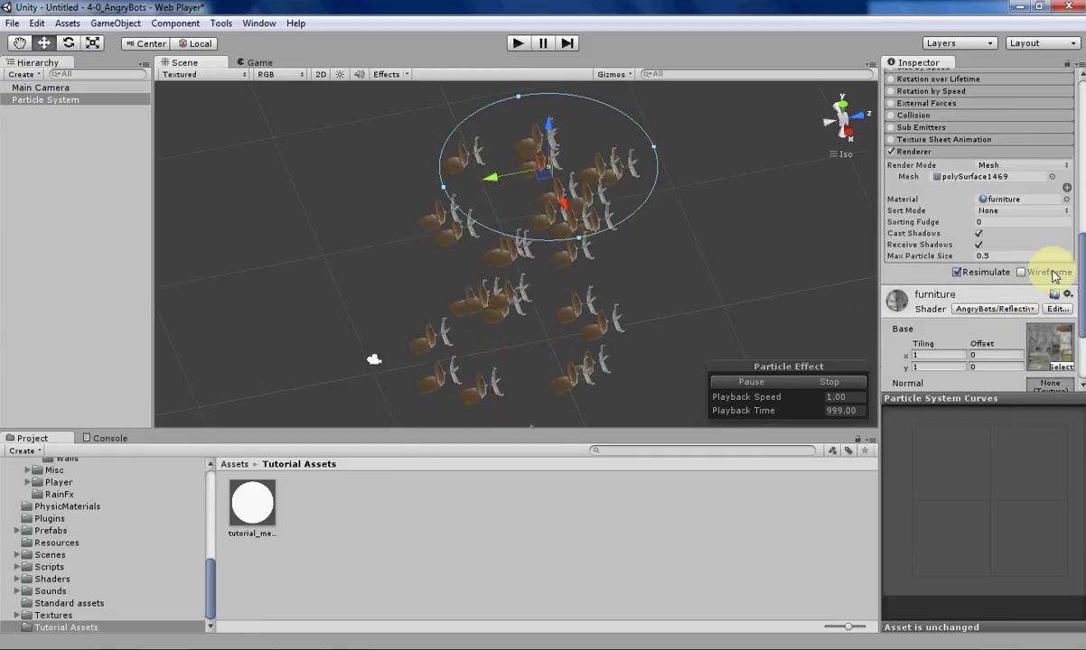
{"action": "left_click", "coordinate": [1066, 189]}
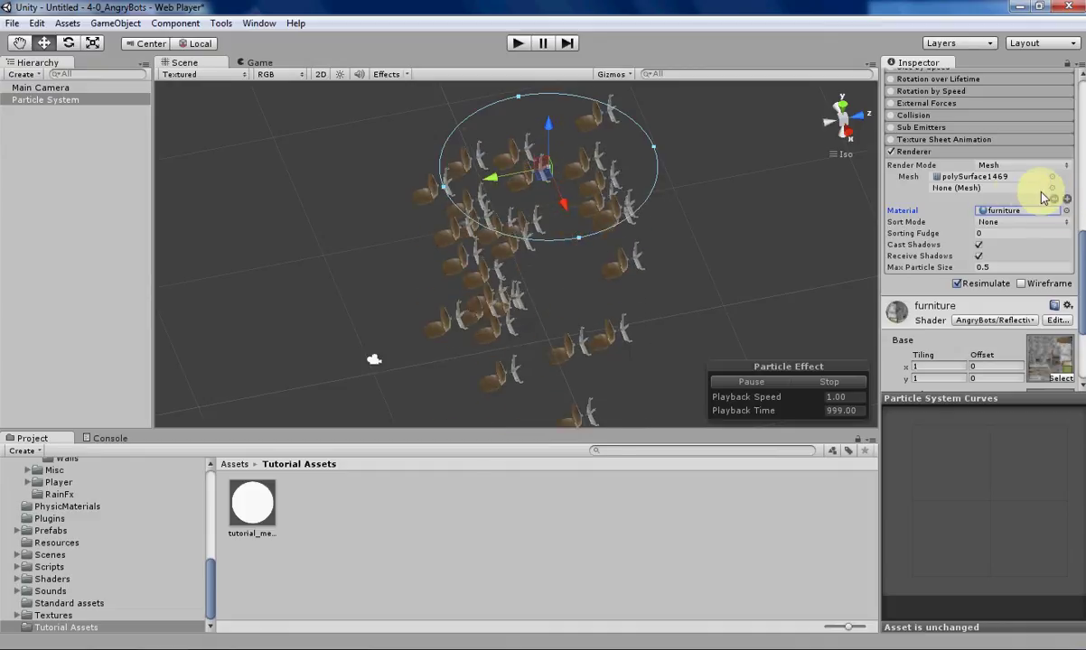
{"action": "left_click", "coordinate": [1051, 189]}
{"action": "left_click_drag", "start_coordinate": [710, 135], "coordinate": [709, 439]}
{"action": "double_click", "coordinate": [376, 322]}
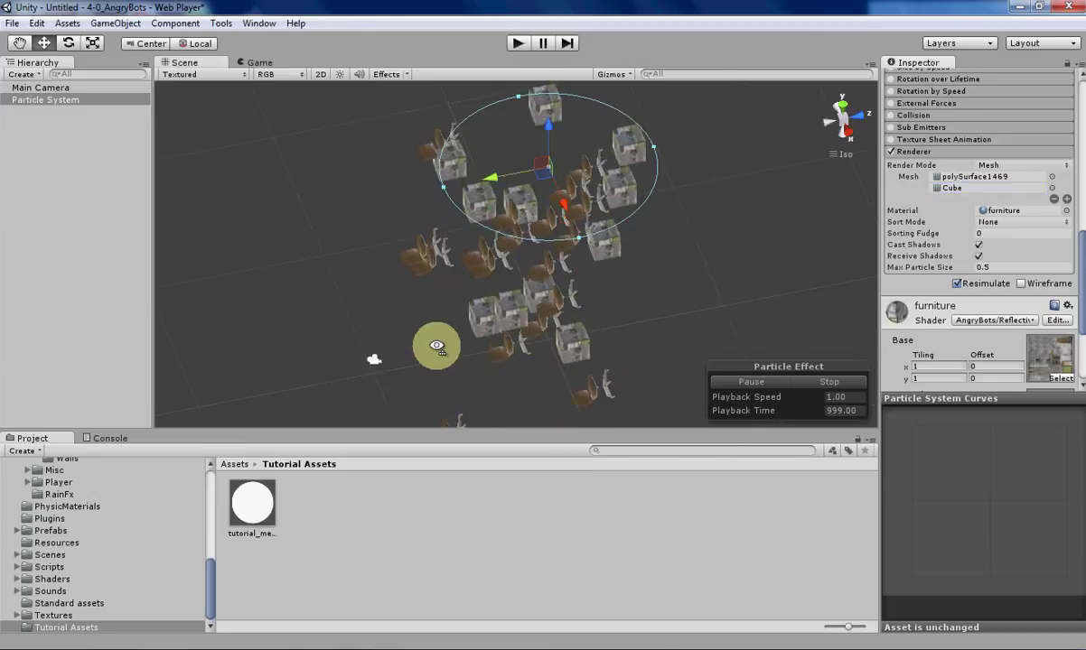
{"action": "scroll", "coordinate": [962, 301], "scroll_direction": "down", "scroll_amount": 2}
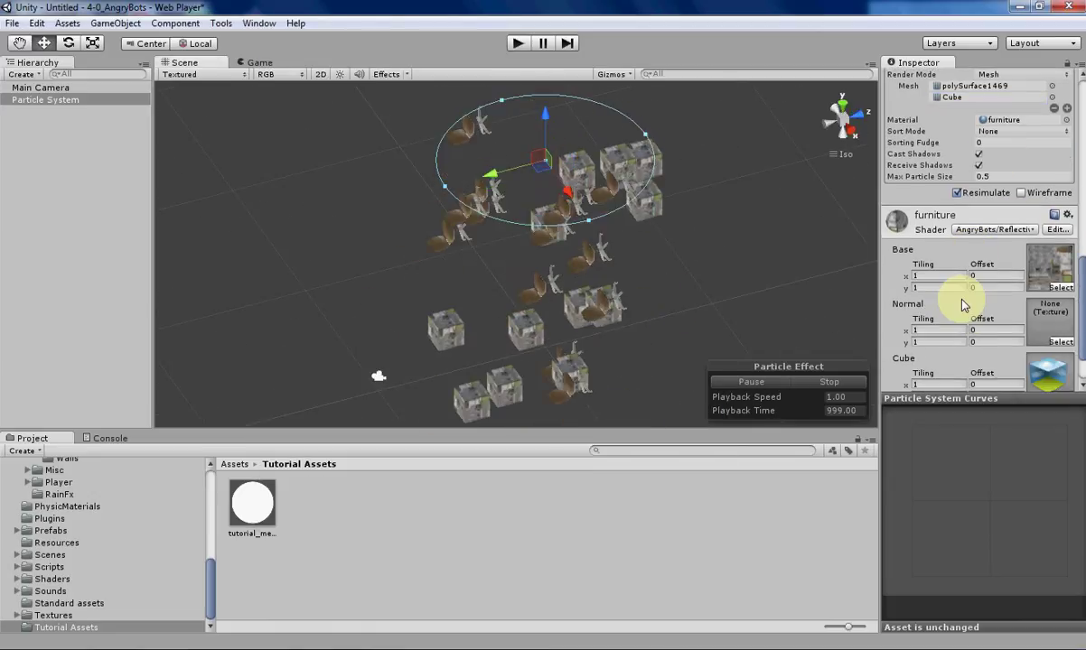
{"action": "scroll", "coordinate": [1002, 244], "scroll_direction": "up", "scroll_amount": 2}
{"action": "left_click_drag", "start_coordinate": [485, 315], "coordinate": [604, 359], "text": "alt"}
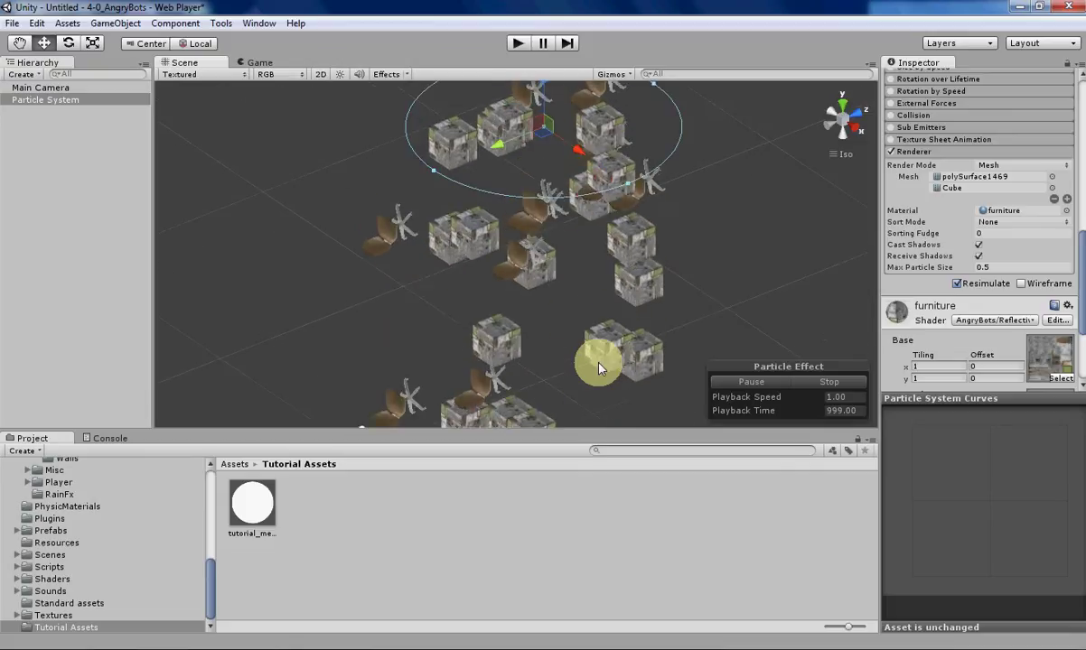
{"action": "scroll", "coordinate": [470, 228], "scroll_direction": "up", "scroll_amount": 1}
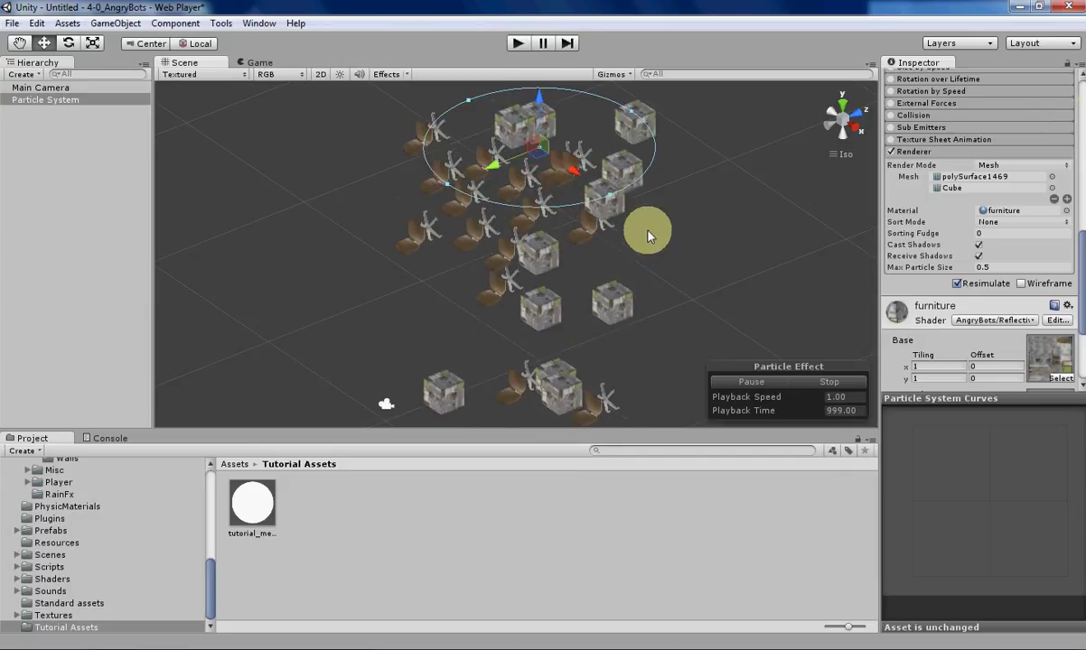
Remove the Cube mesh so the particles emit only polySurface1469 chairs
{"action": "left_click", "coordinate": [1052, 199]}
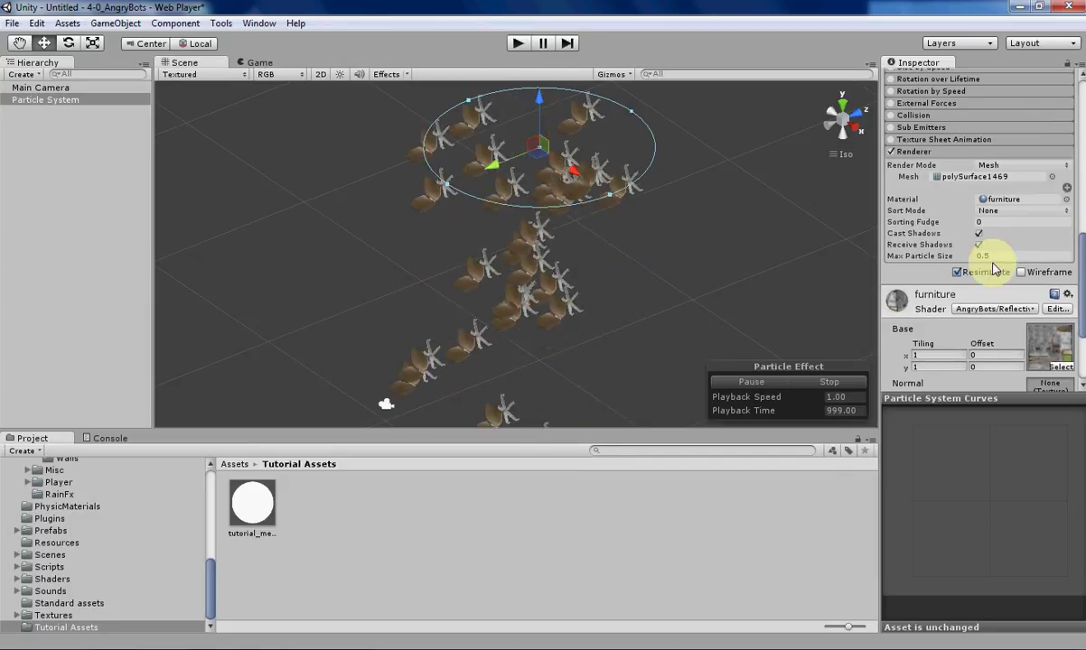
{"action": "scroll", "coordinate": [989, 262], "scroll_direction": "down", "scroll_amount": 3}
{"action": "scroll", "coordinate": [988, 263], "scroll_direction": "up", "scroll_amount": 4}
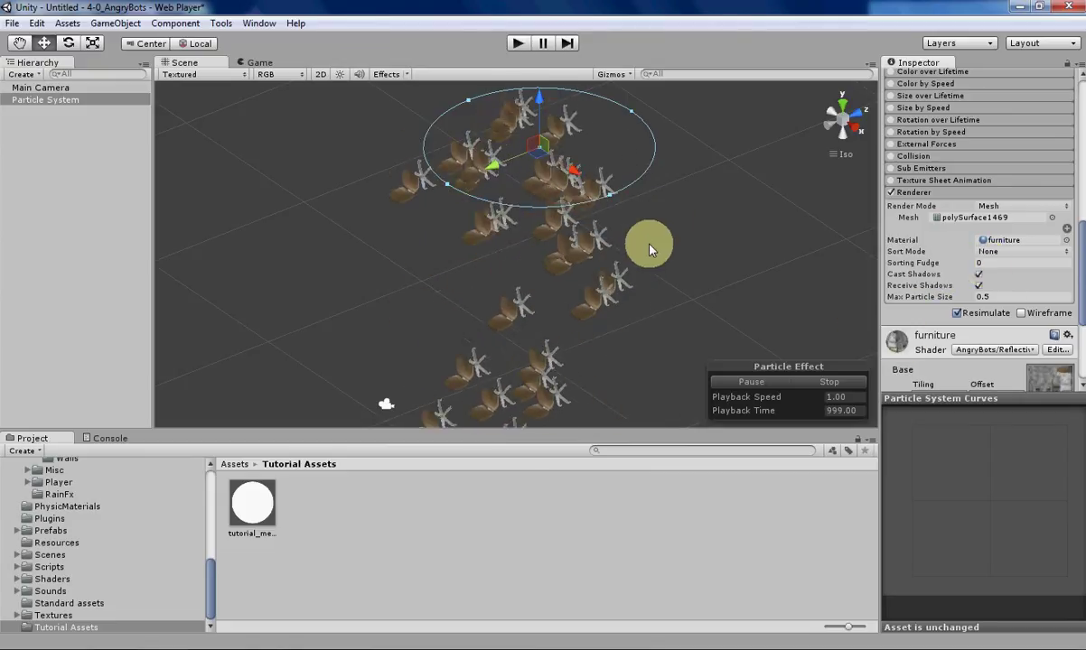
{"action": "left_click_drag", "start_coordinate": [649, 242], "coordinate": [590, 298], "text": "alt"}
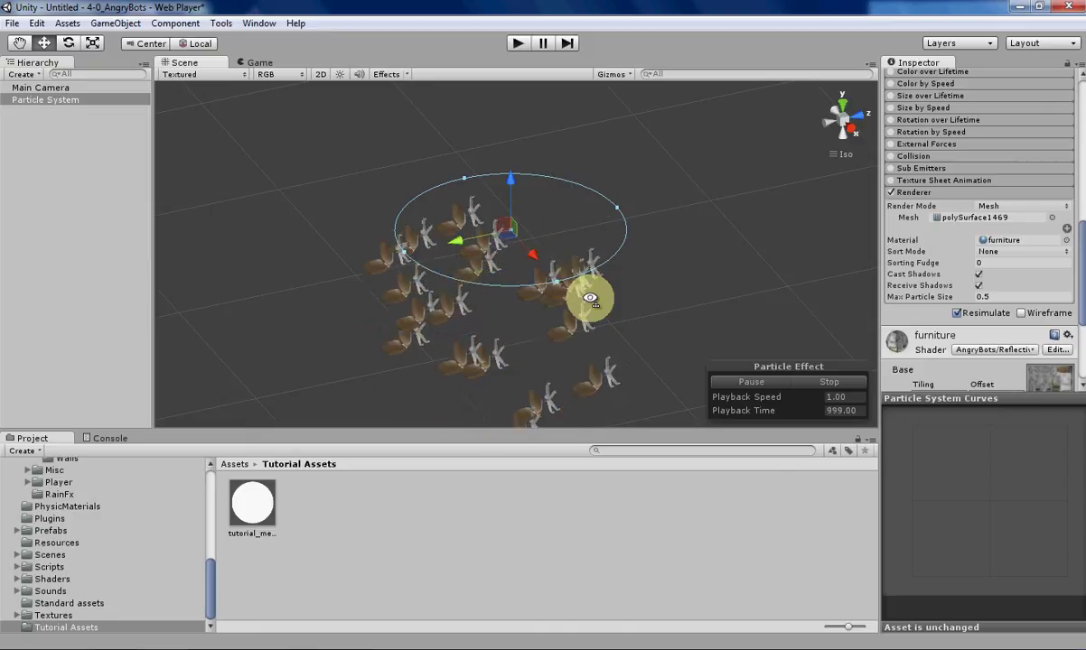
Try a Start Rotation of 90 on the chairs, then reset it to 0
{"action": "scroll", "coordinate": [989, 271], "scroll_direction": "up", "scroll_amount": 15}
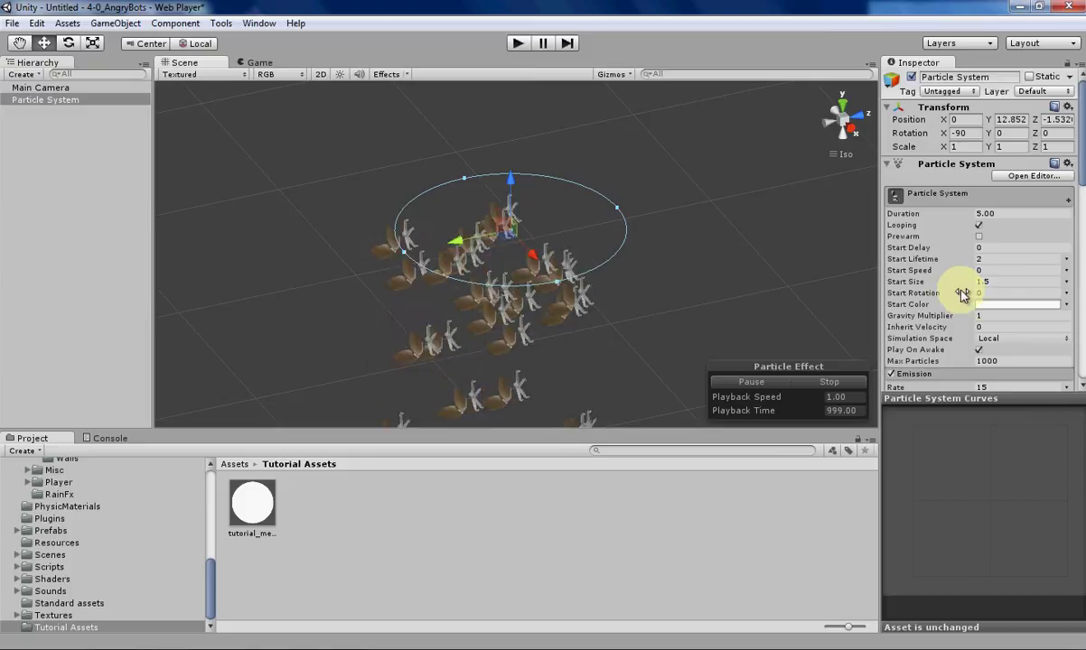
{"action": "left_click", "coordinate": [999, 292]}
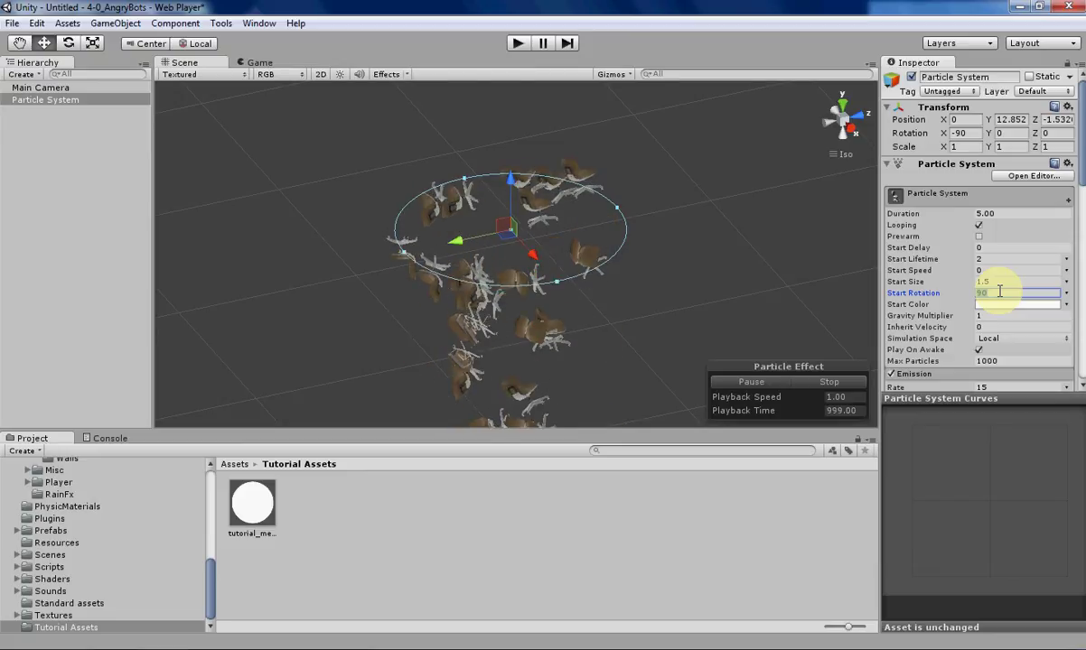
{"action": "scroll", "coordinate": [954, 298], "scroll_direction": "down", "scroll_amount": 4}
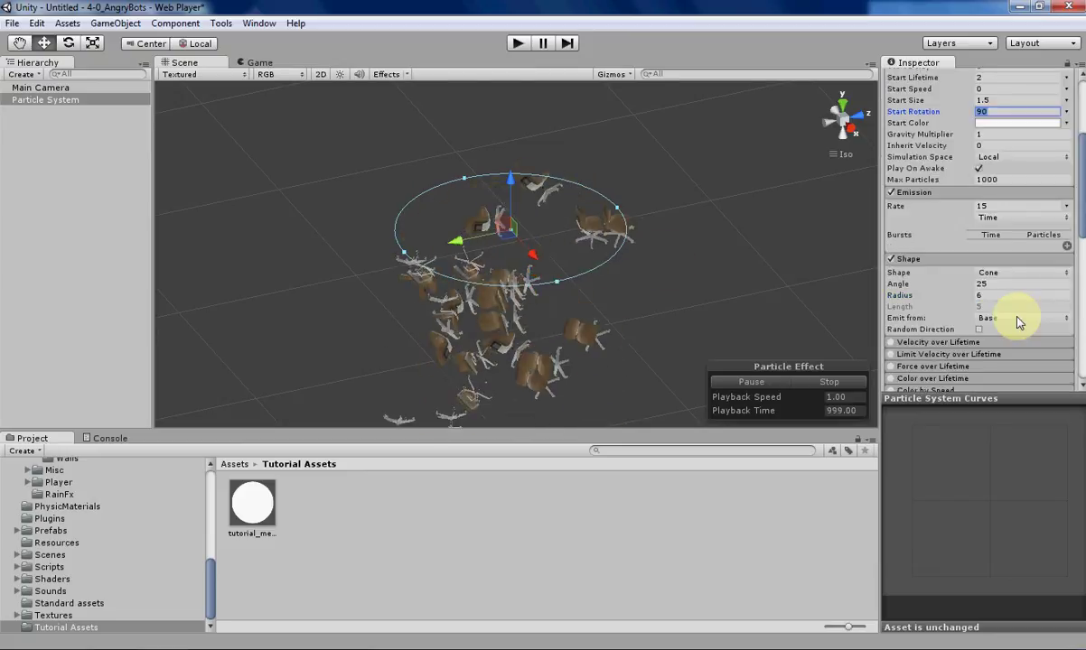
{"action": "scroll", "coordinate": [1019, 322], "scroll_direction": "up", "scroll_amount": 1}
{"action": "scroll", "coordinate": [1015, 320], "scroll_direction": "up", "scroll_amount": 4}
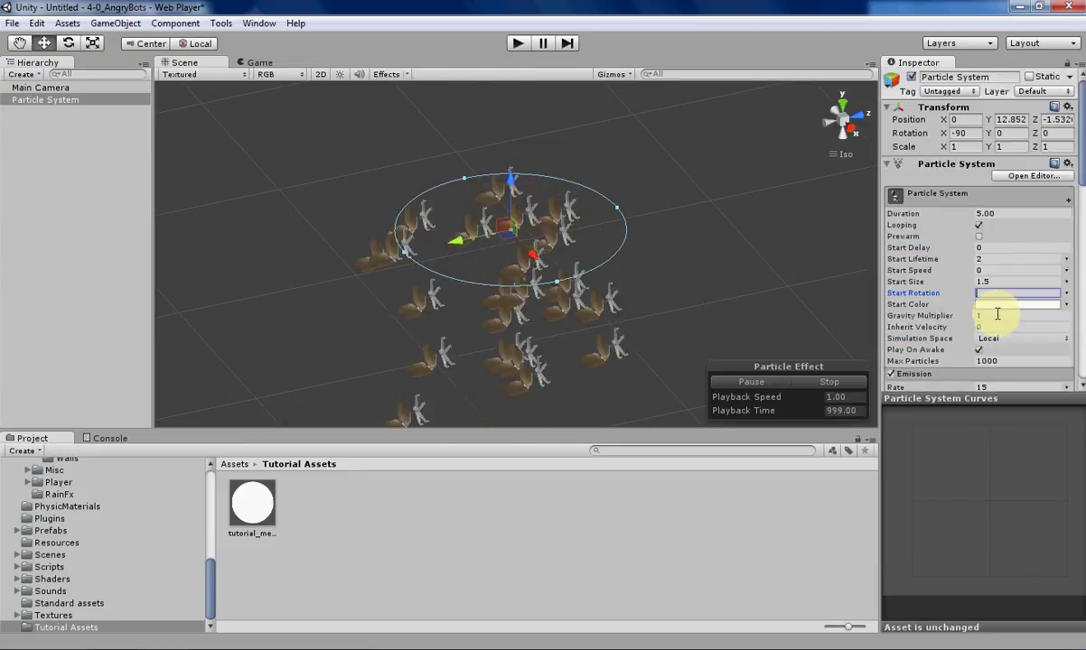
{"action": "left_click_drag", "start_coordinate": [686, 286], "coordinate": [642, 273], "text": "alt"}
Tick Color over Lifetime and preview its gradient in the Gradient Editor before closing it
{"action": "scroll", "coordinate": [943, 287], "scroll_direction": "down", "scroll_amount": 6}
{"action": "scroll", "coordinate": [944, 288], "scroll_direction": "down", "scroll_amount": 5}
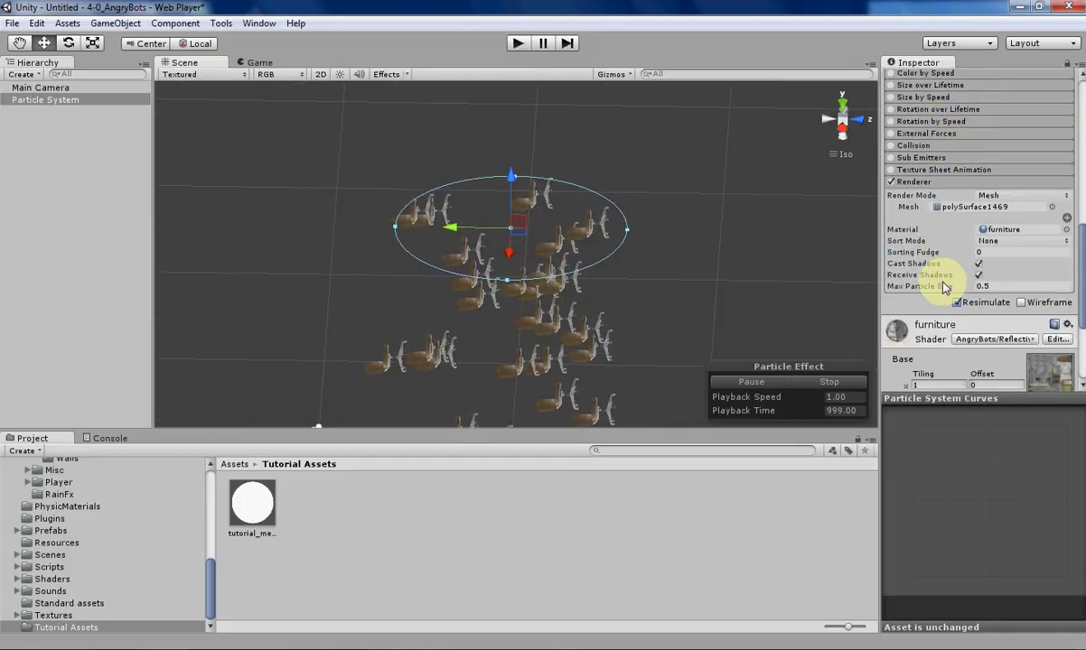
{"action": "scroll", "coordinate": [940, 286], "scroll_direction": "down", "scroll_amount": 3}
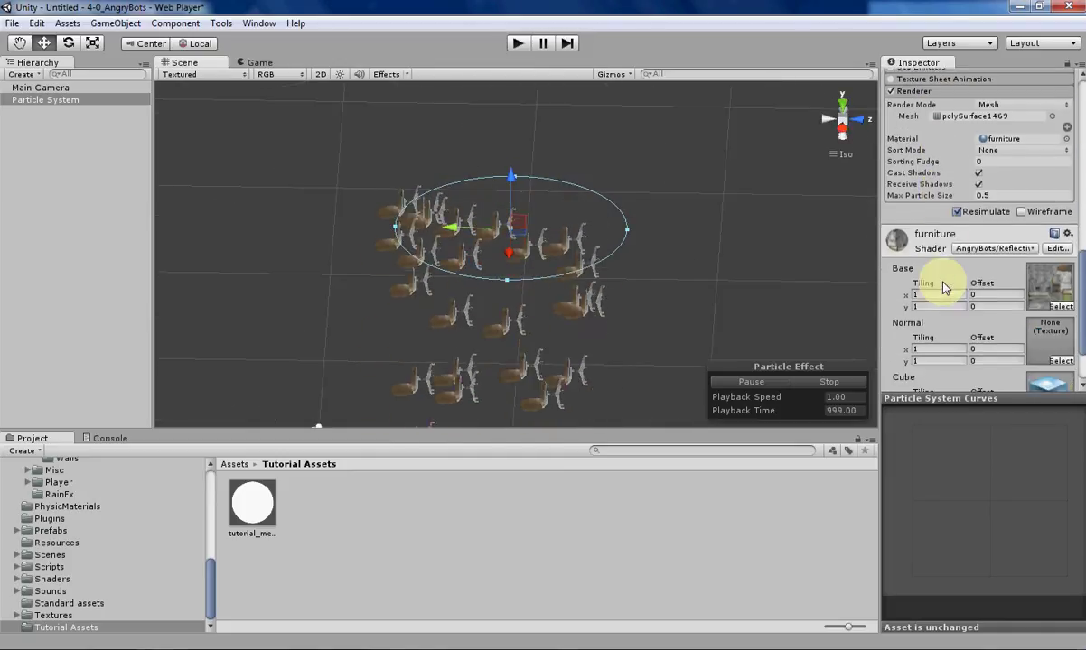
{"action": "scroll", "coordinate": [948, 283], "scroll_direction": "up", "scroll_amount": 7}
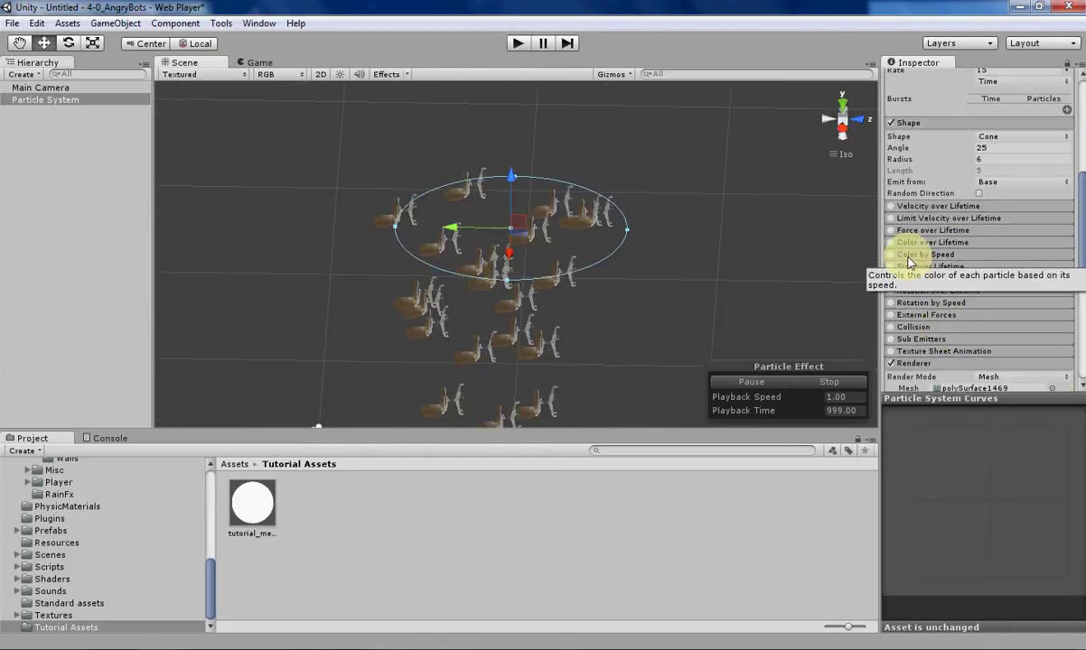
{"action": "left_click", "coordinate": [894, 242]}
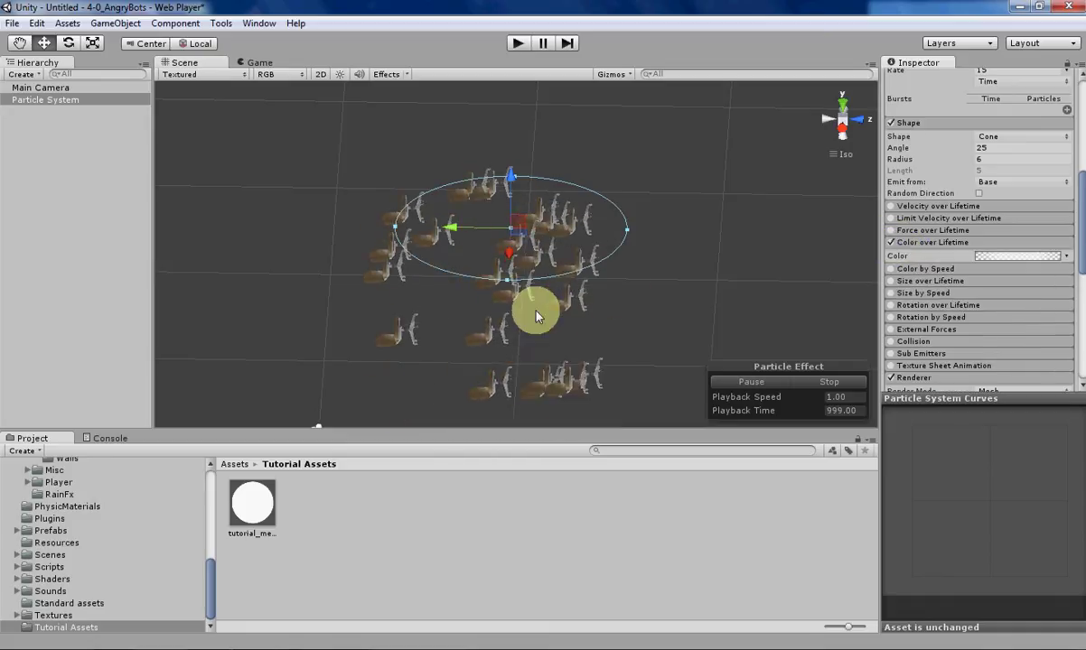
{"action": "left_click", "coordinate": [1018, 256]}
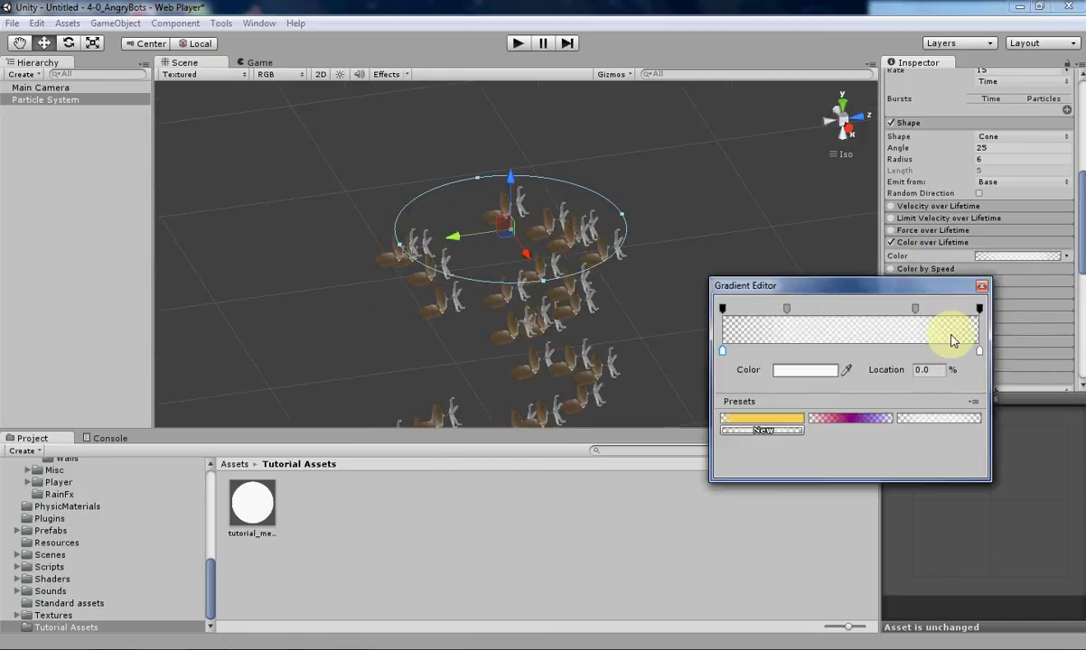
{"action": "left_click", "coordinate": [982, 288]}
{"action": "scroll", "coordinate": [937, 303], "scroll_direction": "down", "scroll_amount": 10}
{"action": "scroll", "coordinate": [936, 303], "scroll_direction": "up", "scroll_amount": 8}
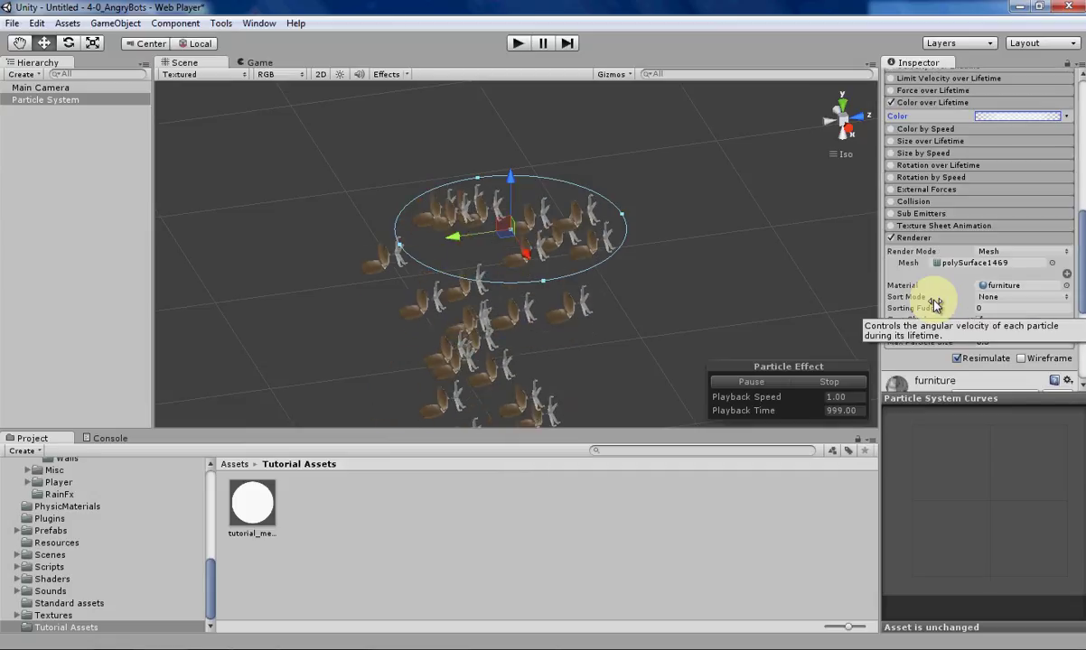
{"action": "scroll", "coordinate": [935, 304], "scroll_direction": "down", "scroll_amount": 5}
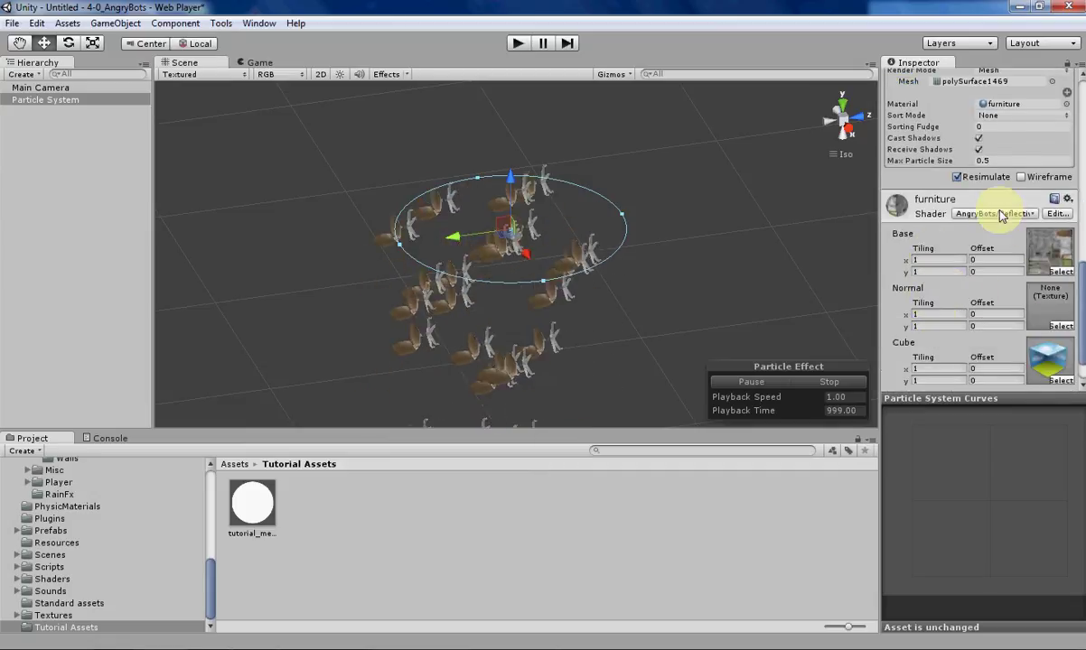
{"action": "scroll", "coordinate": [982, 230], "scroll_direction": "up", "scroll_amount": 3}
{"action": "scroll", "coordinate": [976, 250], "scroll_direction": "down", "scroll_amount": 3}
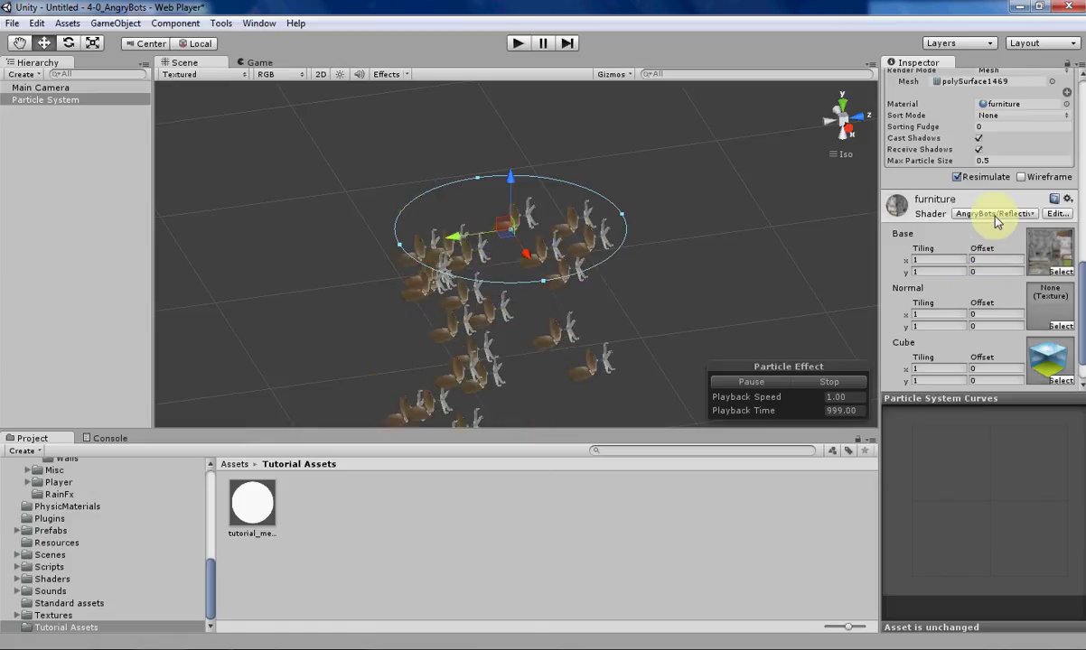
{"action": "left_click", "coordinate": [995, 214]}
{"action": "mouse_move", "coordinate": [1009, 466]}
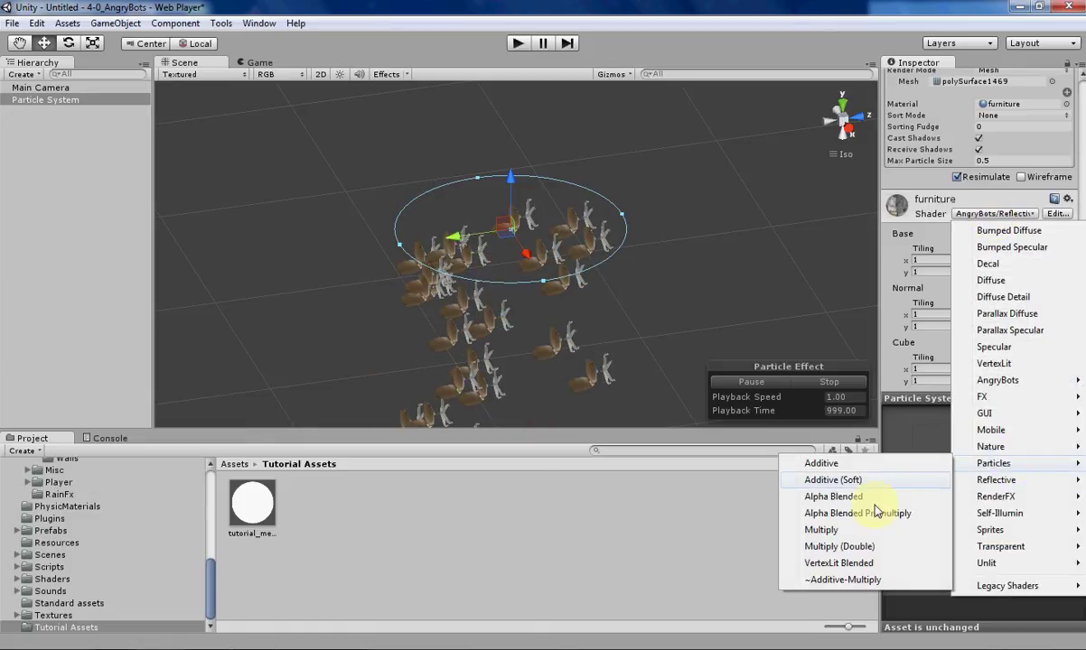
{"action": "left_click", "coordinate": [907, 185]}
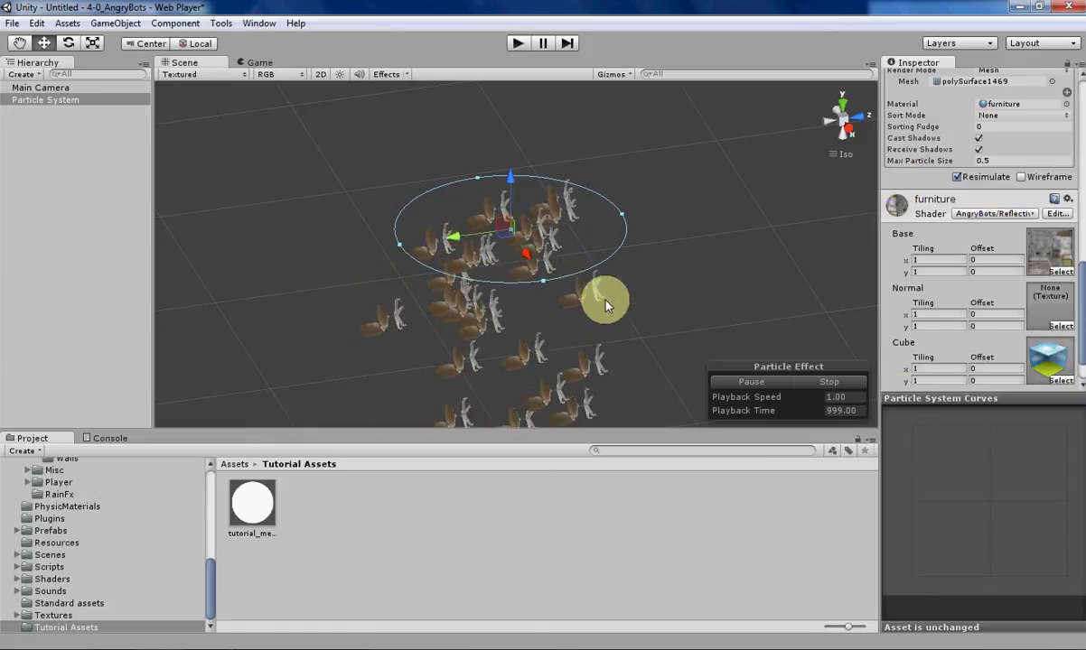
{"action": "scroll", "coordinate": [472, 348], "scroll_direction": "down", "scroll_amount": 2}
{"action": "middle_click_drag", "start_coordinate": [472, 348], "coordinate": [491, 384]}
{"action": "scroll", "coordinate": [476, 287], "scroll_direction": "up", "scroll_amount": 2}
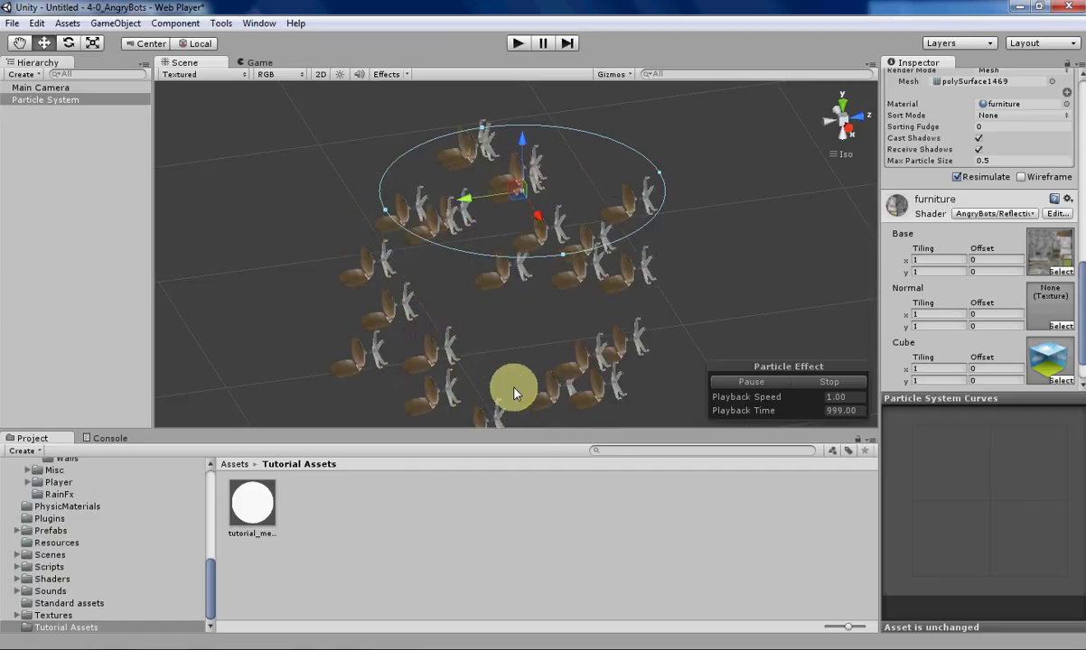
{"action": "scroll", "coordinate": [990, 298], "scroll_direction": "down", "scroll_amount": 2}
{"action": "scroll", "coordinate": [974, 329], "scroll_direction": "up", "scroll_amount": 10}
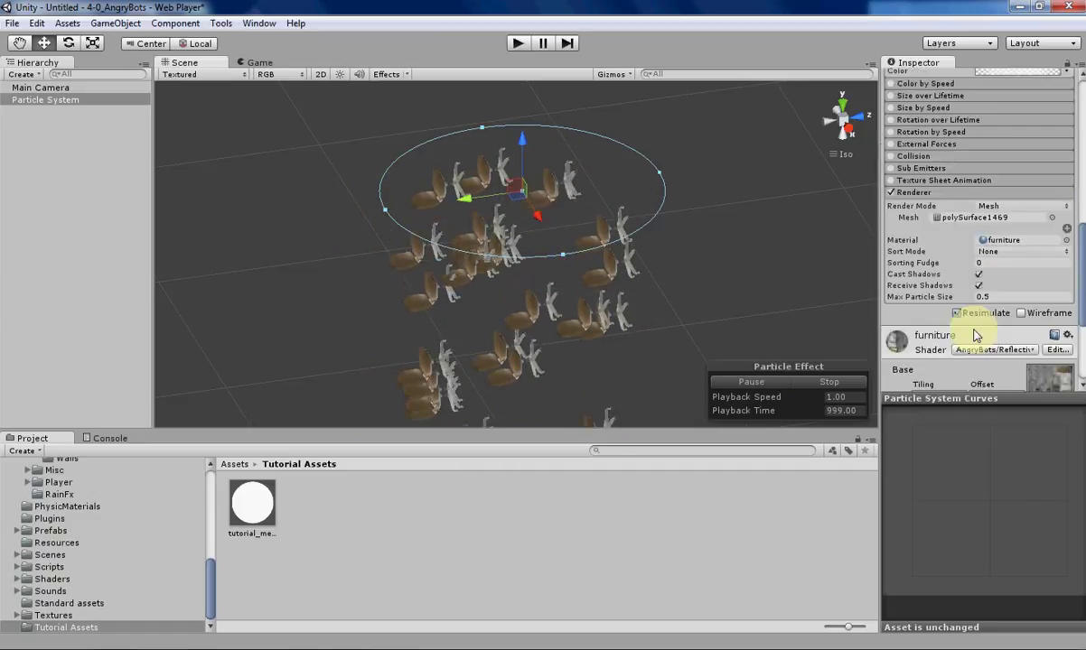
{"action": "scroll", "coordinate": [974, 330], "scroll_direction": "down", "scroll_amount": 10}
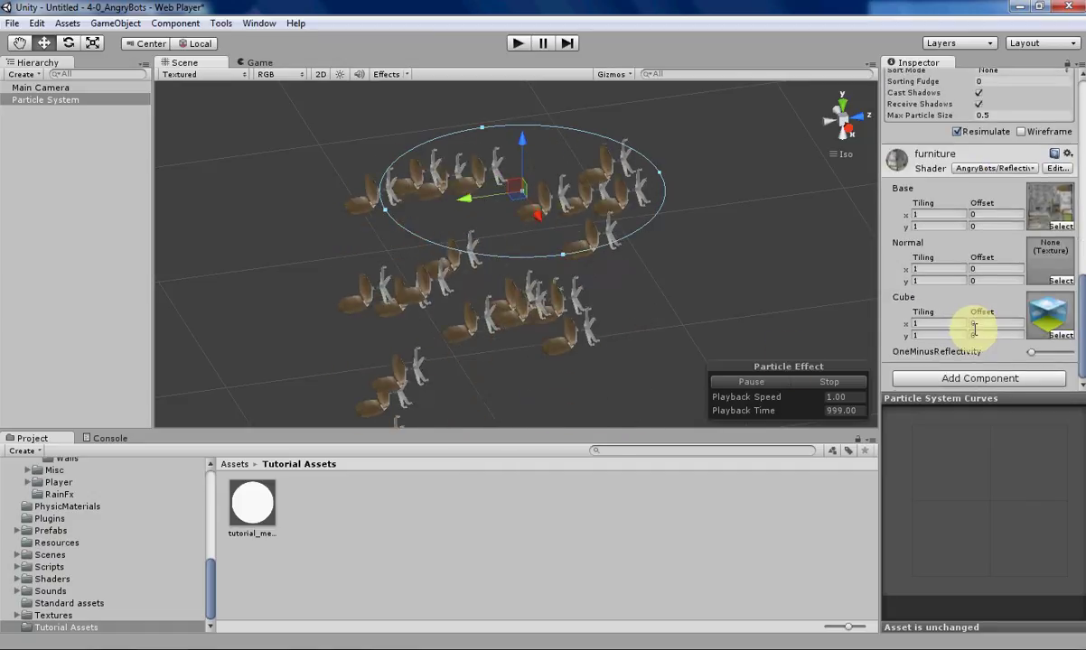
{"action": "scroll", "coordinate": [975, 330], "scroll_direction": "up", "scroll_amount": 8}
{"action": "scroll", "coordinate": [975, 334], "scroll_direction": "up", "scroll_amount": 6}
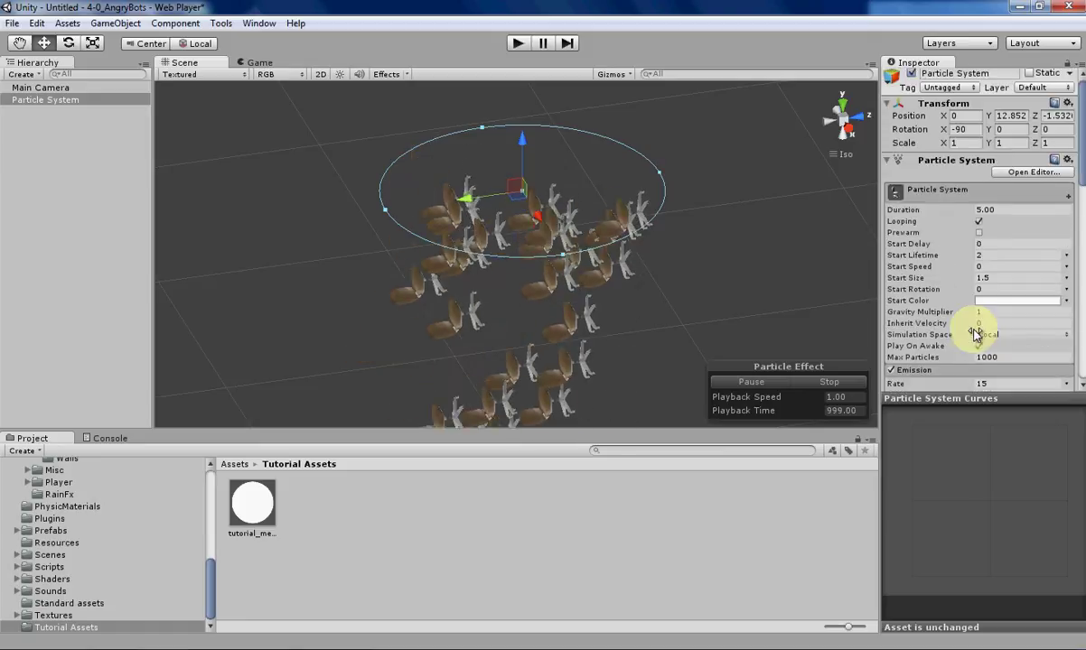
{"action": "scroll", "coordinate": [975, 335], "scroll_direction": "down", "scroll_amount": 10}
{"action": "scroll", "coordinate": [975, 332], "scroll_direction": "down", "scroll_amount": 8}
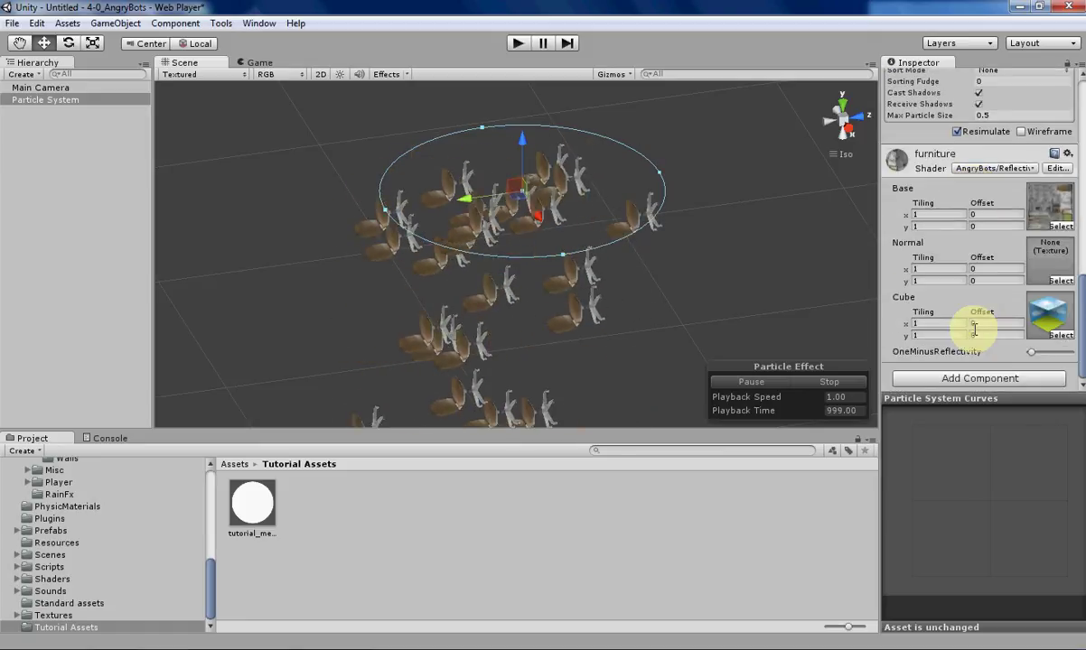
{"action": "scroll", "coordinate": [975, 330], "scroll_direction": "up", "scroll_amount": 10}
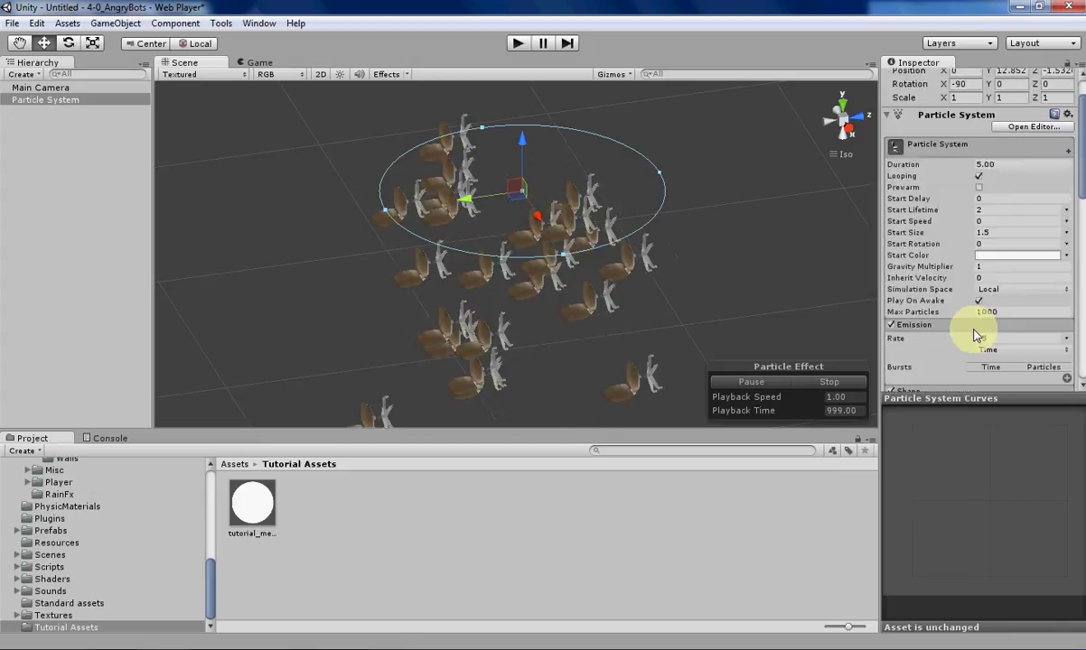
{"action": "scroll", "coordinate": [976, 335], "scroll_direction": "down", "scroll_amount": 3}
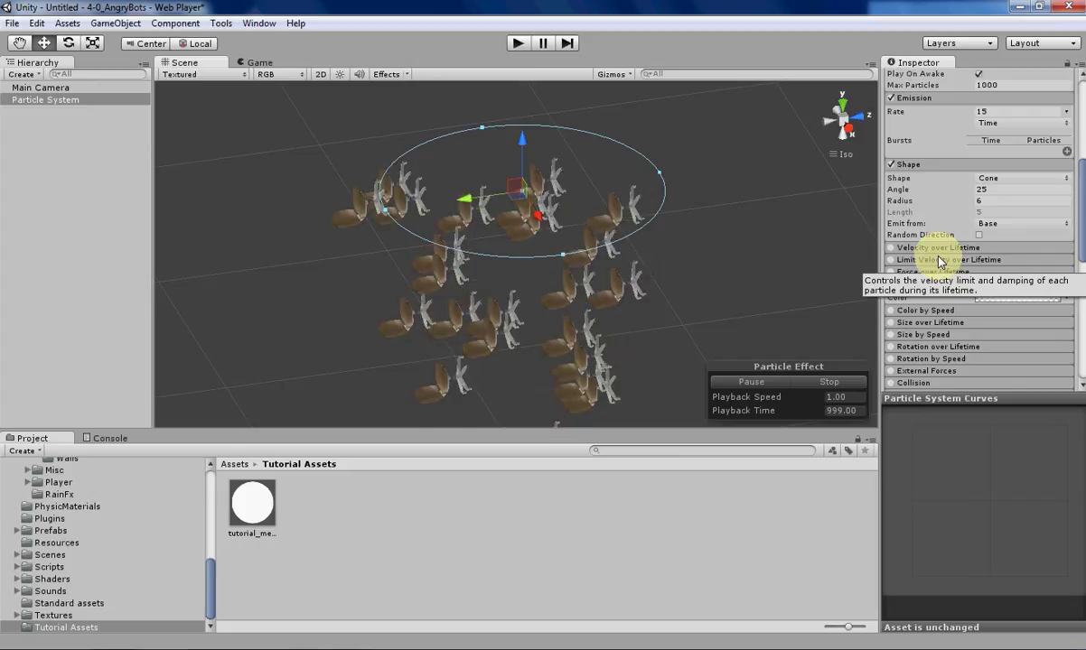
{"action": "scroll", "coordinate": [898, 229], "scroll_direction": "down", "scroll_amount": 10}
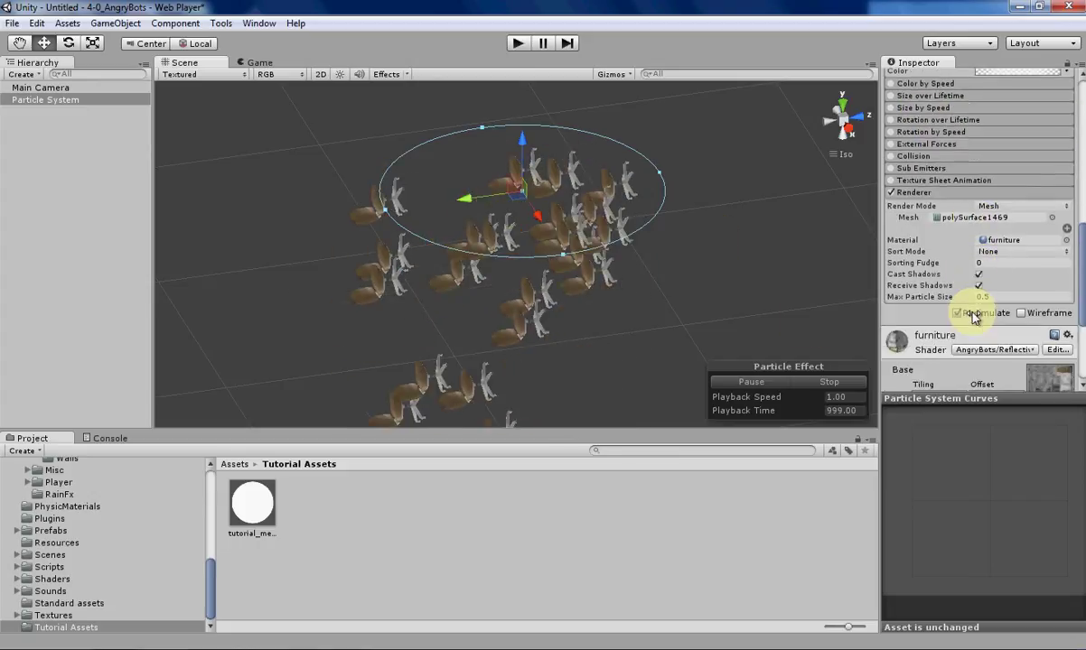